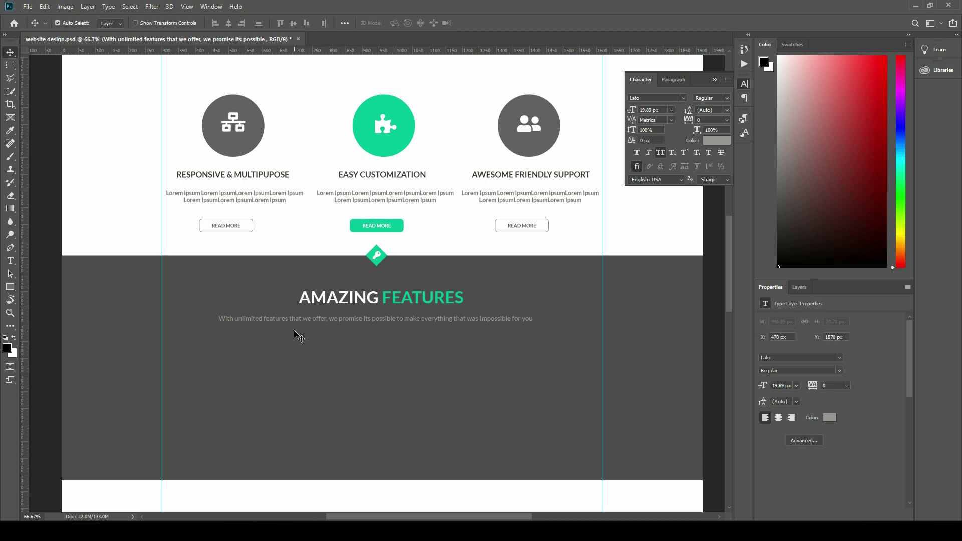
Type the heading 'REPSONSIVE & MULTIPURPOSE' below the Amazing Features subtitle
key("ctrl+1")
scroll(295, 335, "down", 2)
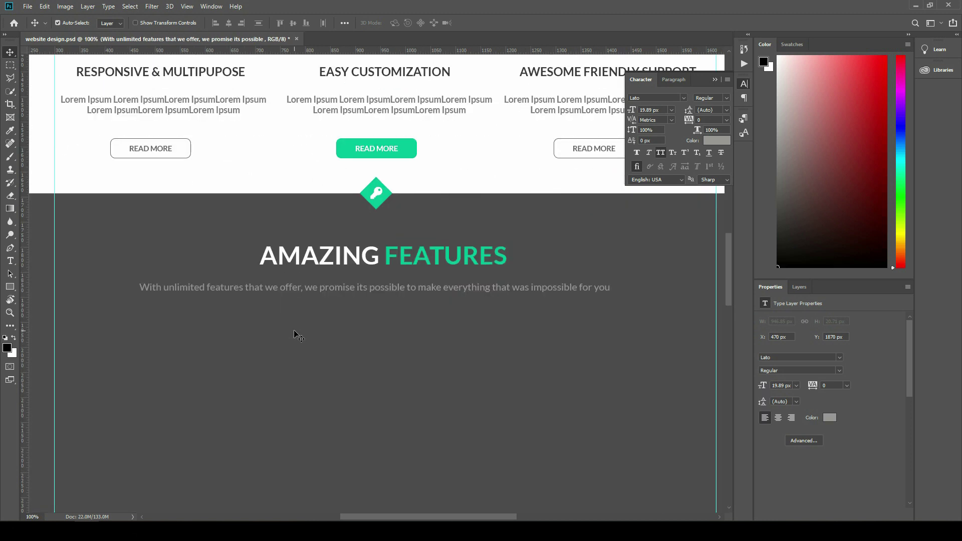
scroll(295, 335, "down", 2)
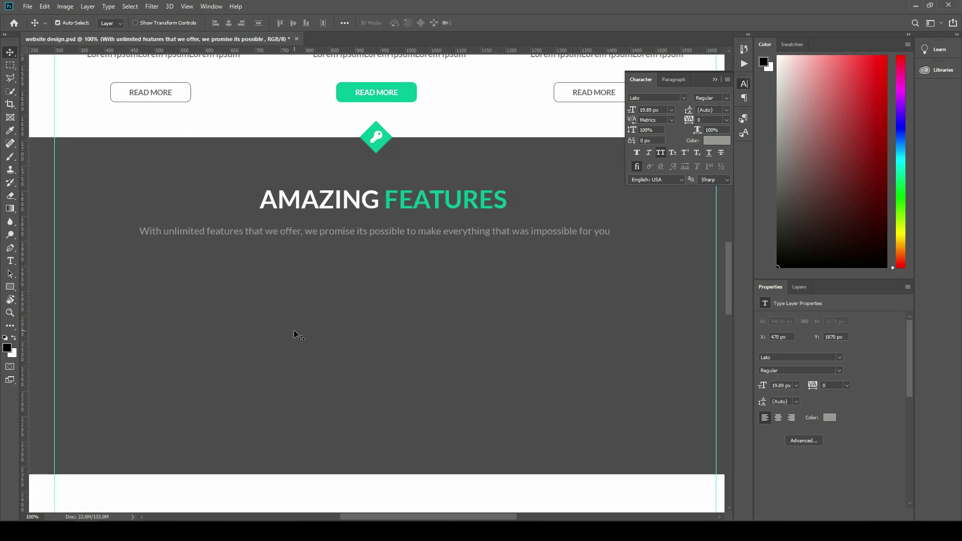
left_click(11, 262)
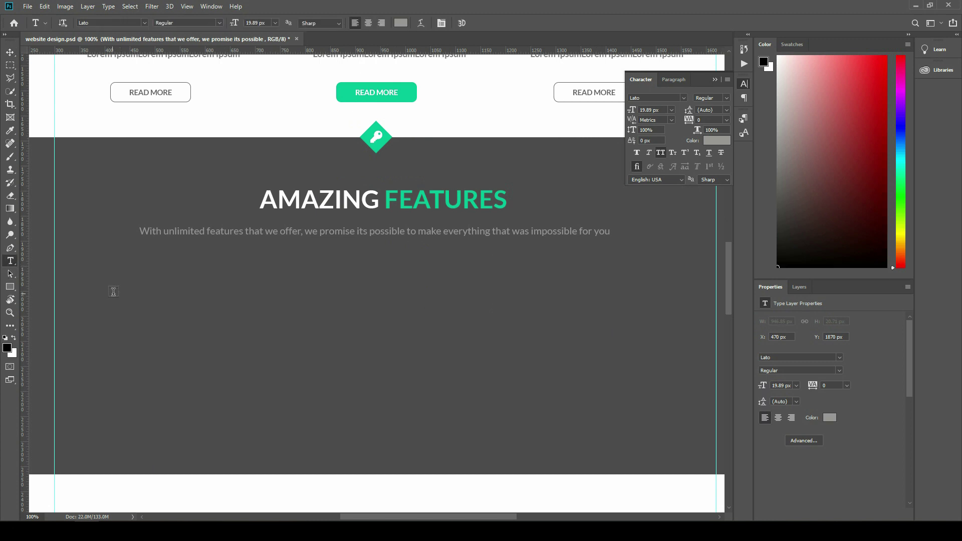
left_click(118, 290)
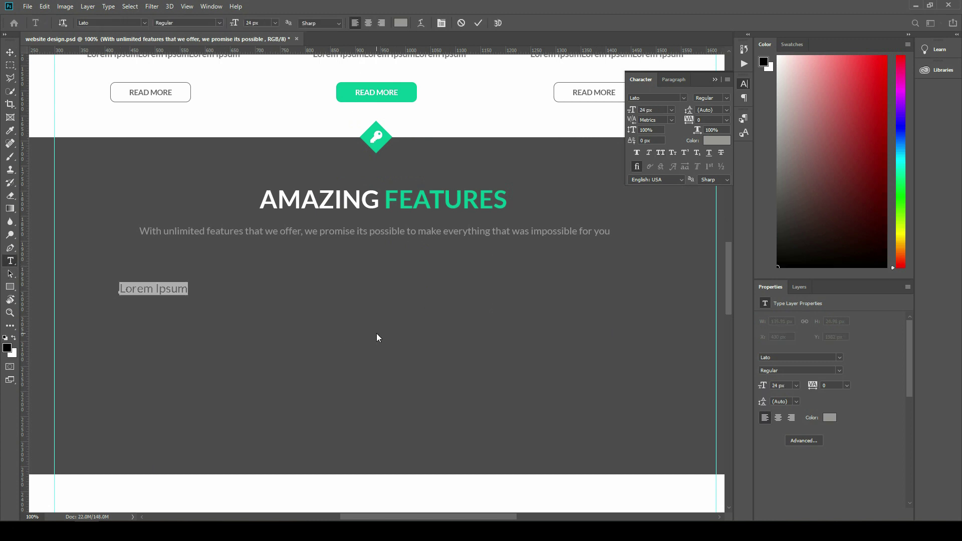
type("REPSONSIVE ")
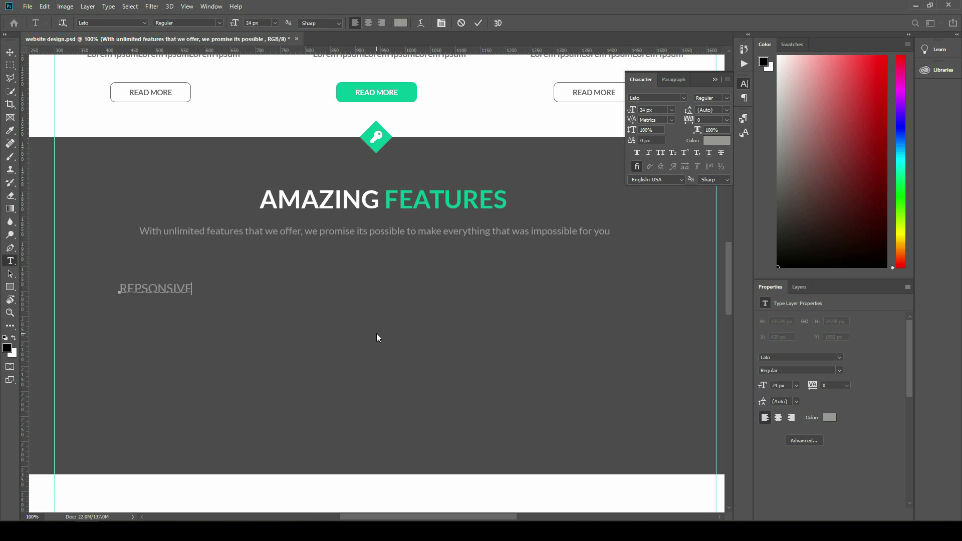
type("MULTI")
type("PURPOSE")
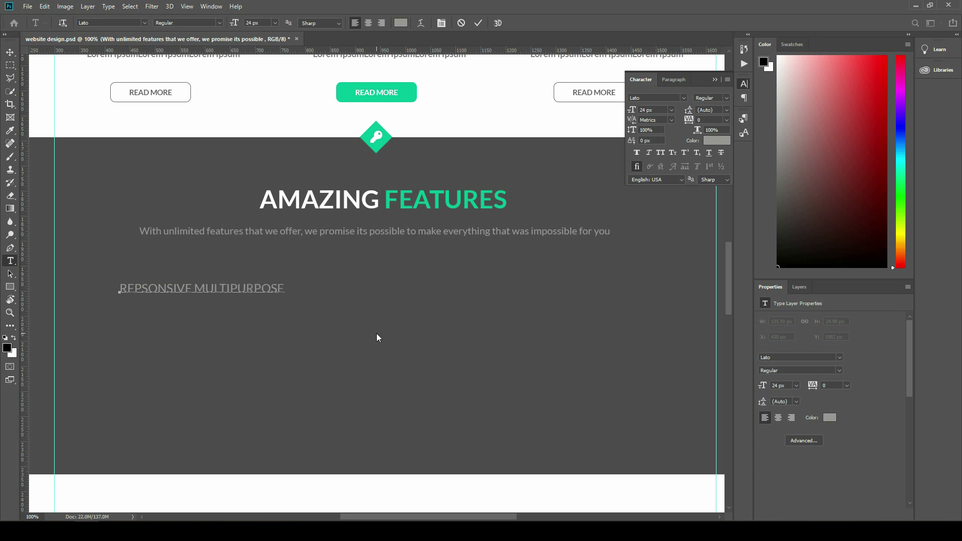
key("ctrl+Return")
type("&")
Make the heading Bold at 23 px
key("ctrl+a")
left_click(283, 289)
key("ctrl+a")
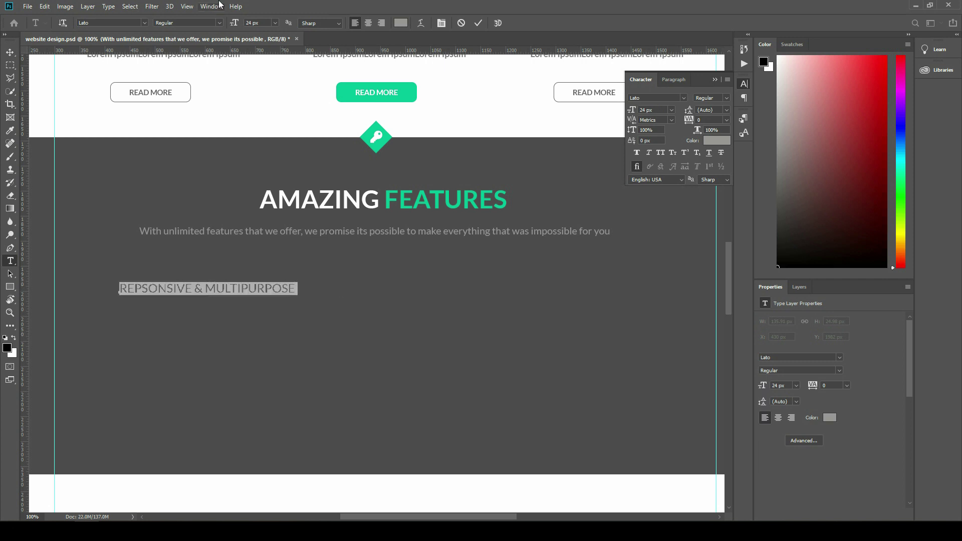
left_click(219, 23)
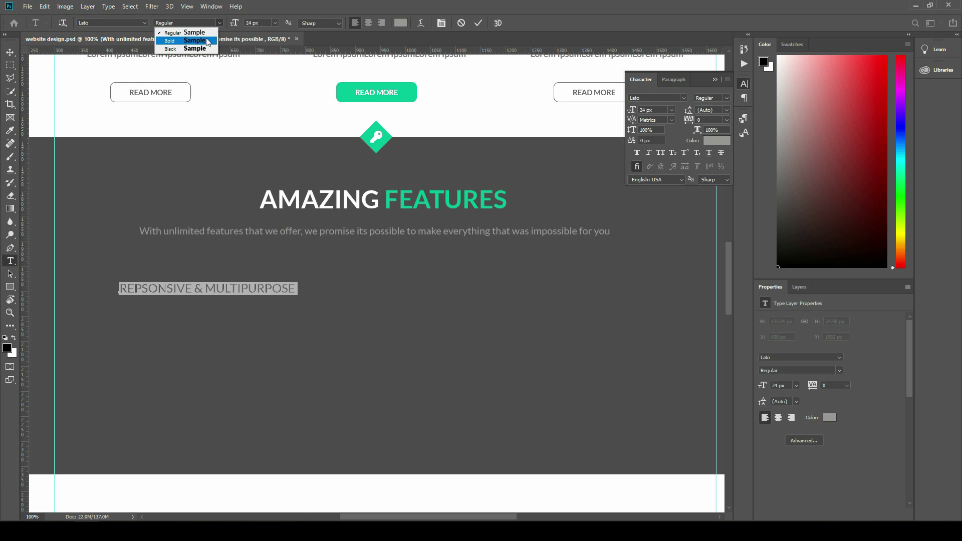
left_click(173, 40)
left_click_drag(234, 25, 230, 24)
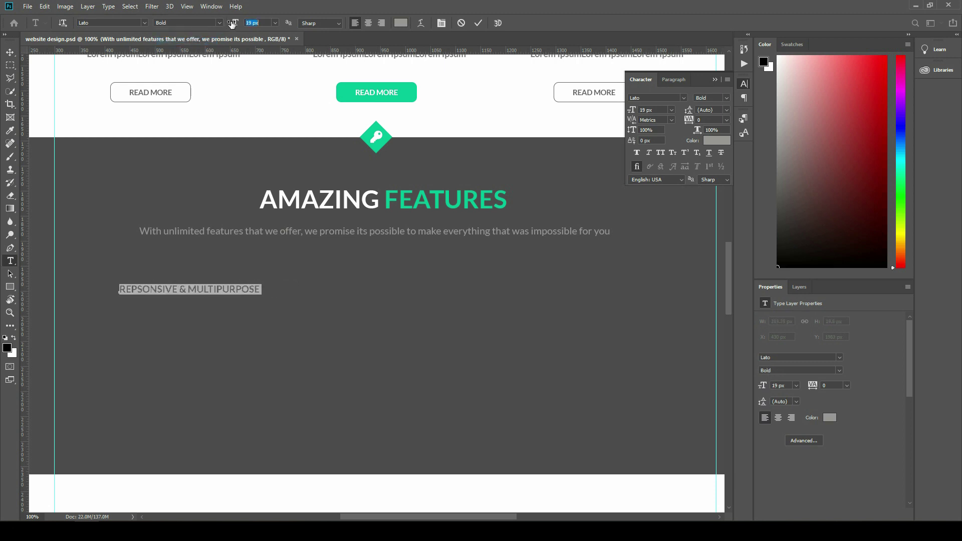
left_click_drag(230, 24, 234, 24)
Nudge the heading slightly right and colour it white (#ffffff)
left_click(10, 52)
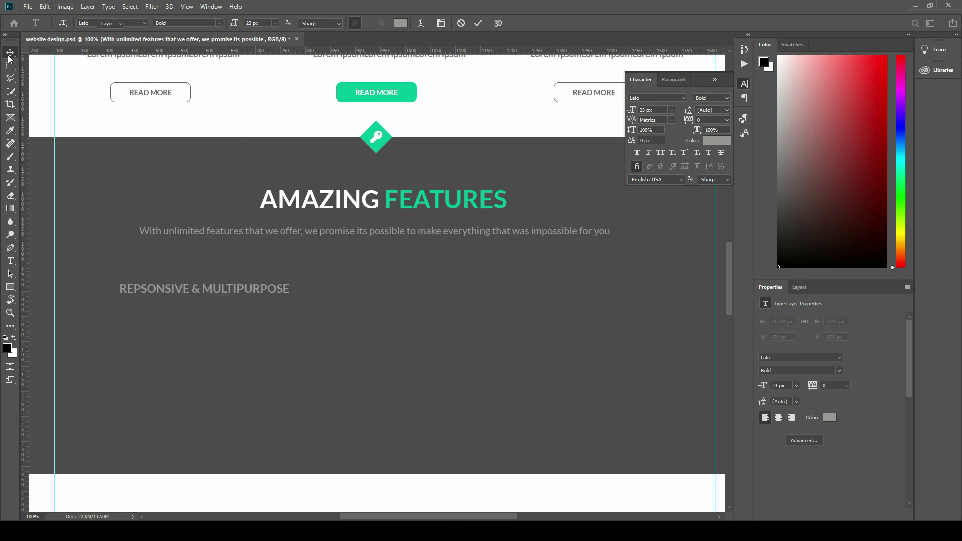
left_click_drag(233, 289, 236, 291)
double_click(236, 290)
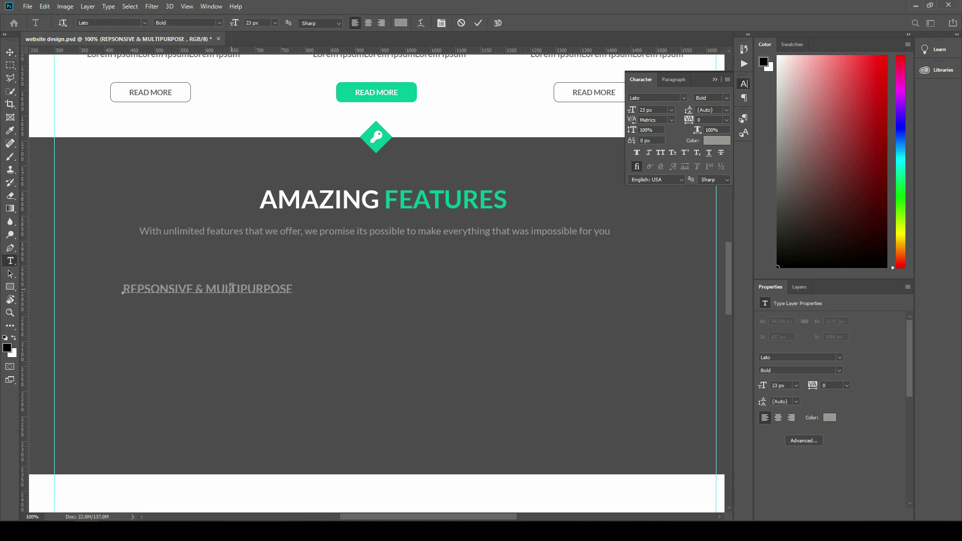
left_click(401, 23)
type("ffffff")
left_click(837, 180)
left_click(10, 52)
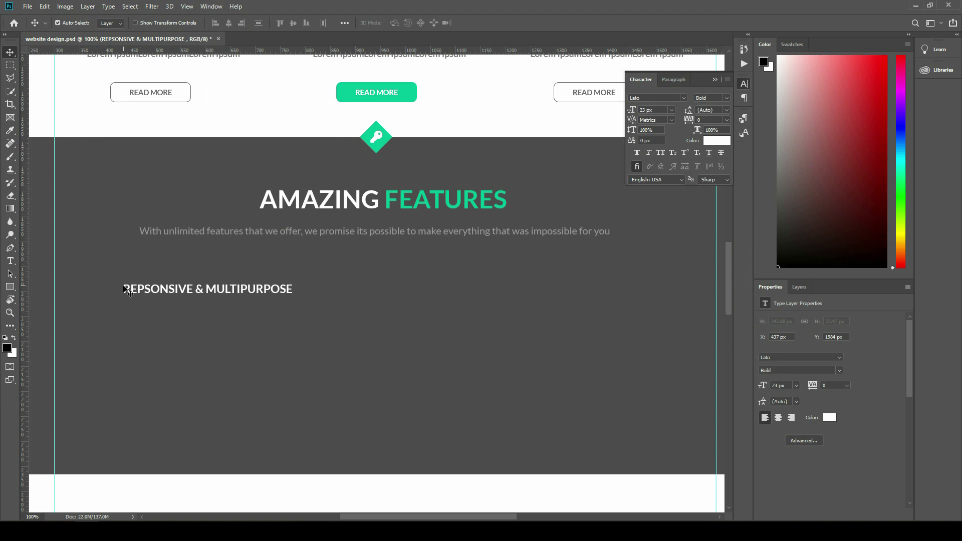
Copy the network icon layer and drag the copy beside the new heading
scroll(223, 282, "up", 2)
scroll(245, 269, "up", 3)
scroll(245, 269, "up", 3)
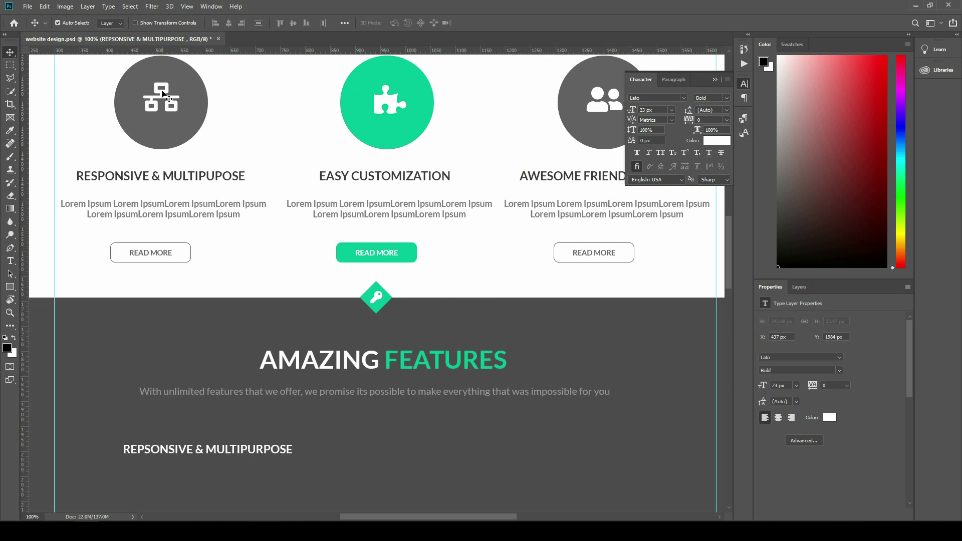
left_click(162, 93)
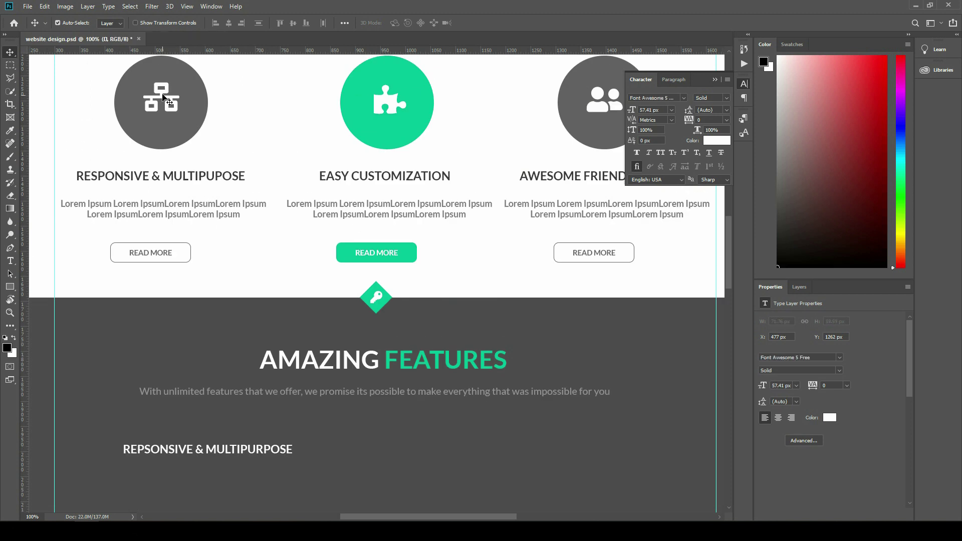
right_click(163, 96)
left_click(170, 100)
left_click_drag(165, 94, 92, 452)
Move the icon copy layer into Group 4 and adjust its position
left_click(799, 287)
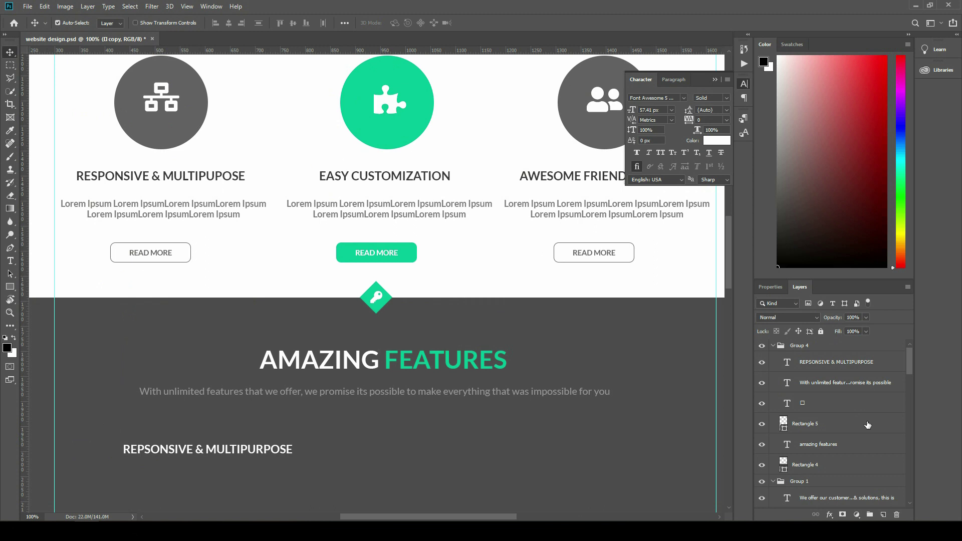
scroll(852, 401, "down", 2)
scroll(898, 398, "down", 3)
left_click_drag(912, 396, 910, 423)
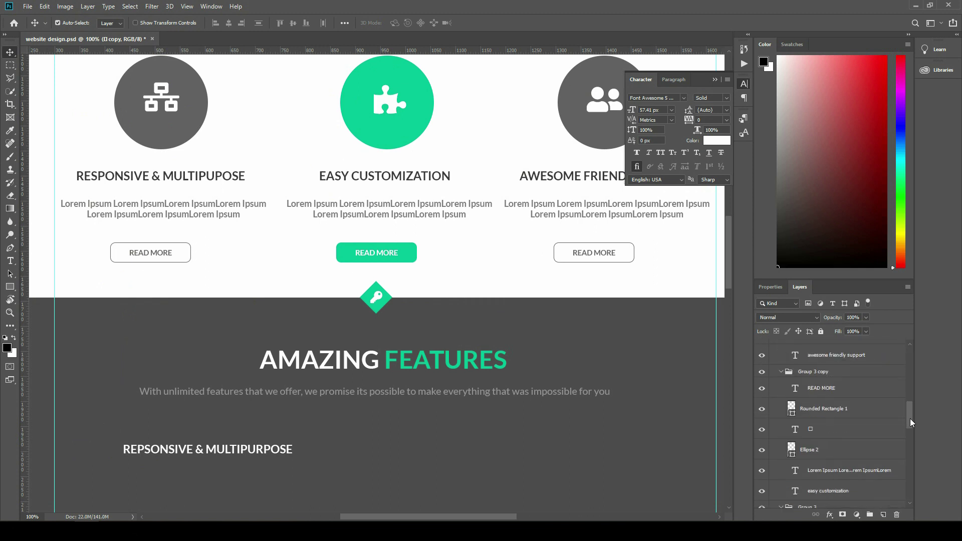
left_click_drag(910, 419, 907, 437)
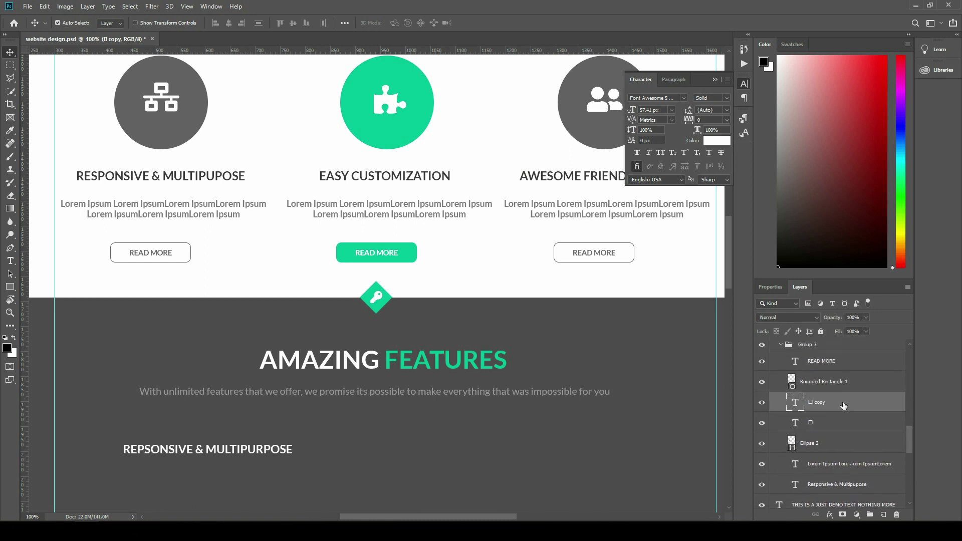
left_click_drag(844, 406, 855, 329)
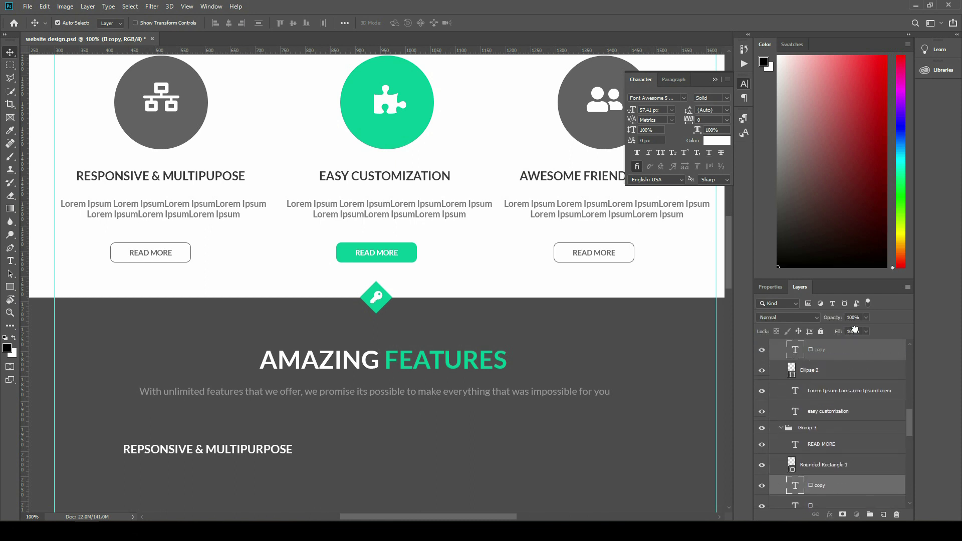
left_click_drag(855, 329, 858, 359)
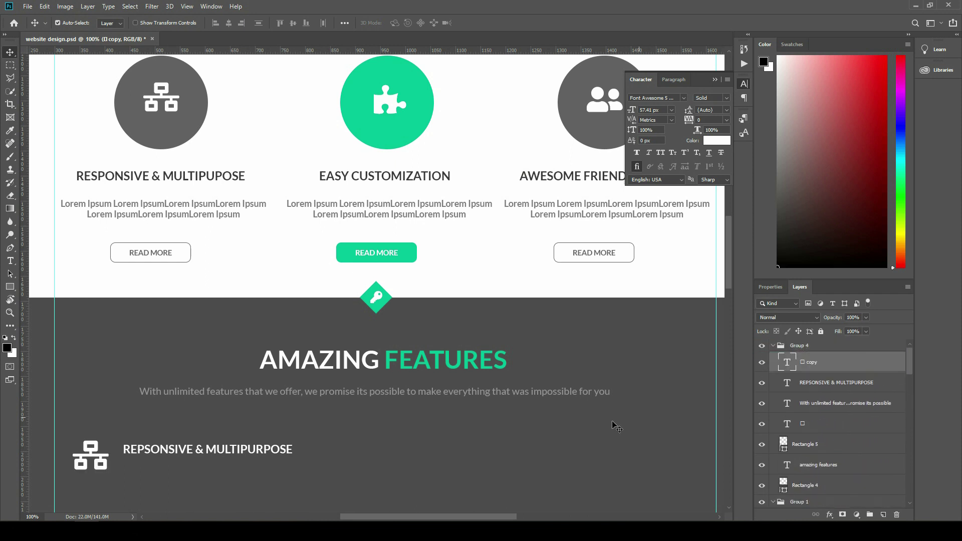
scroll(305, 421, "down", 4)
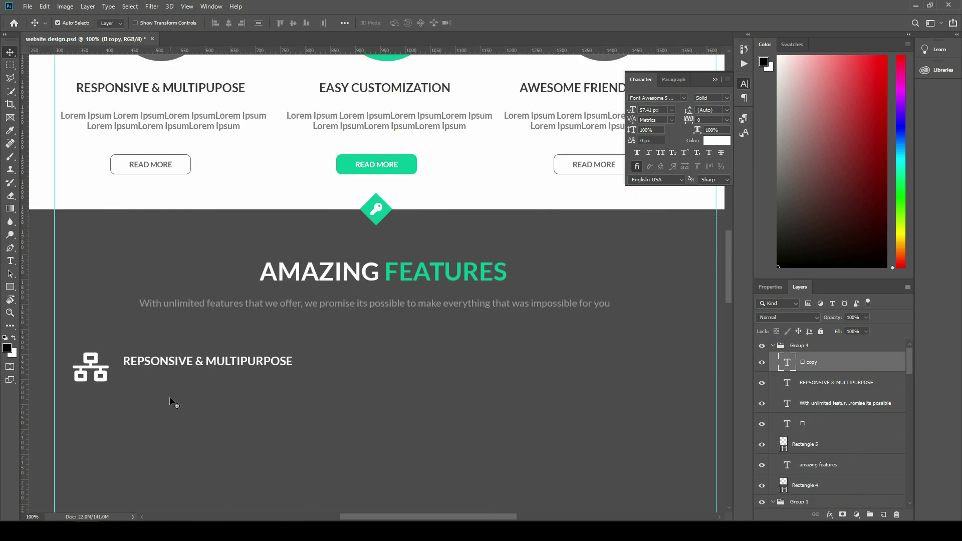
left_click_drag(95, 362, 96, 356)
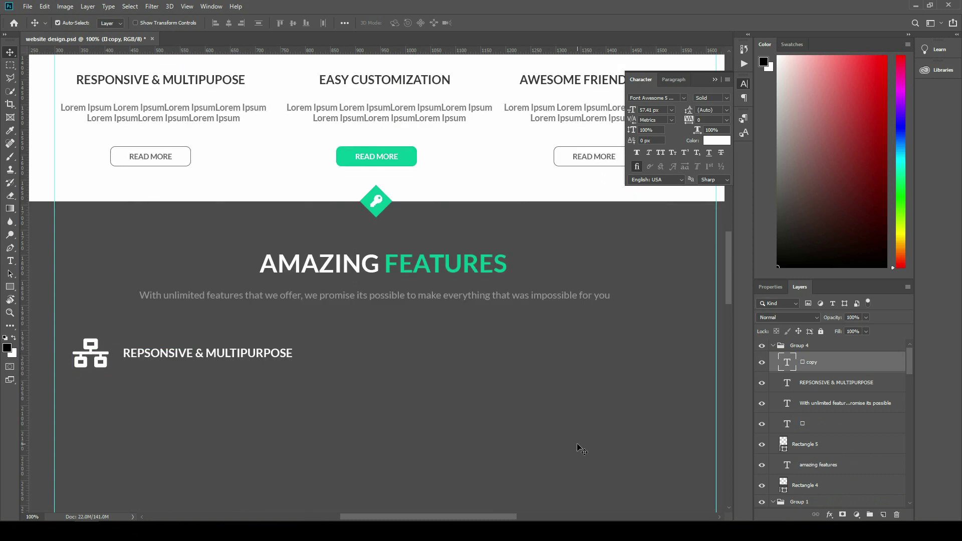
Colour the copied icon green, sampled from the READ MORE button
key("t")
left_click(92, 351)
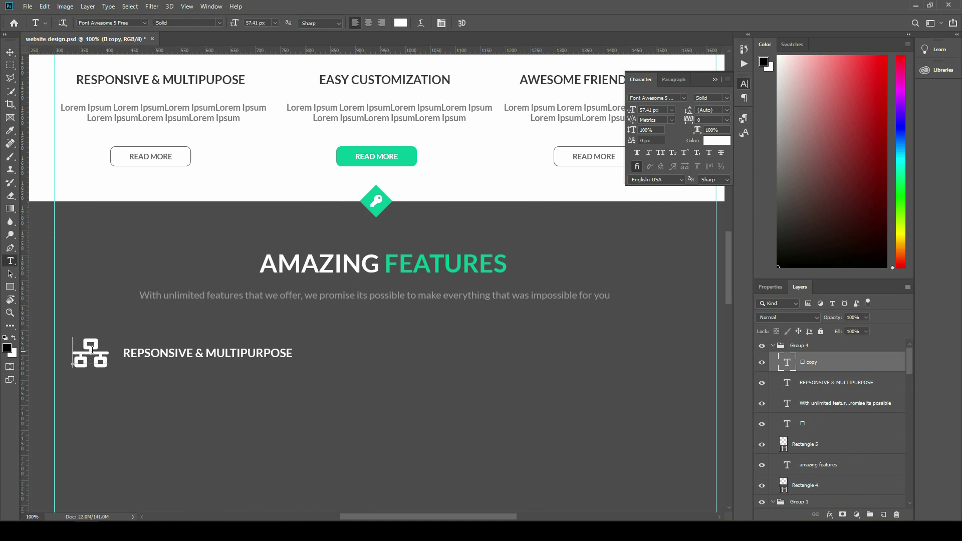
double_click(92, 351)
left_click(400, 22)
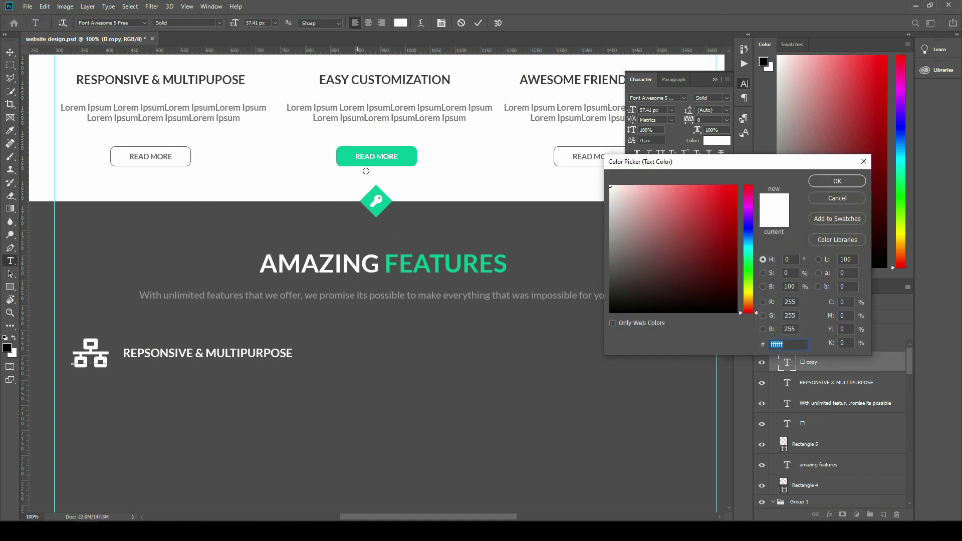
left_click(345, 154)
left_click(828, 182)
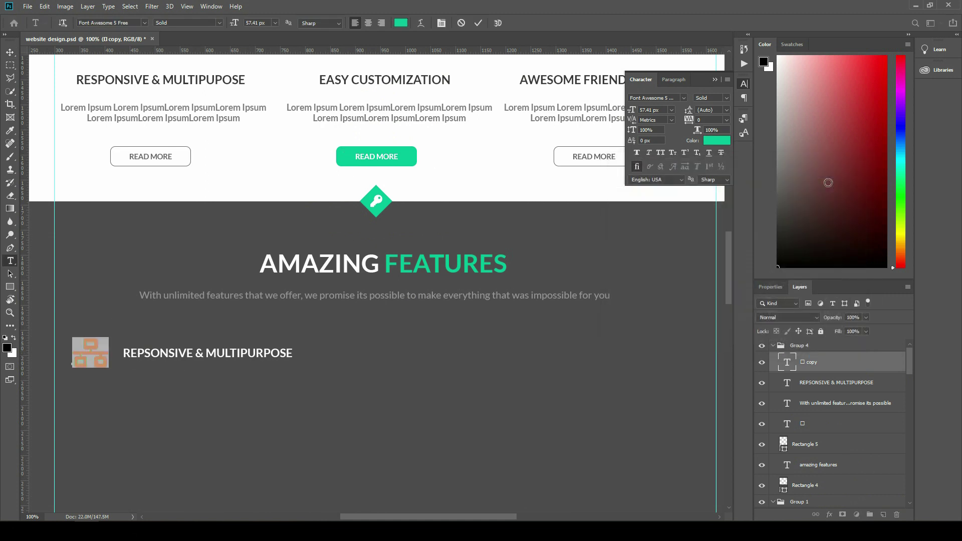
left_click(10, 53)
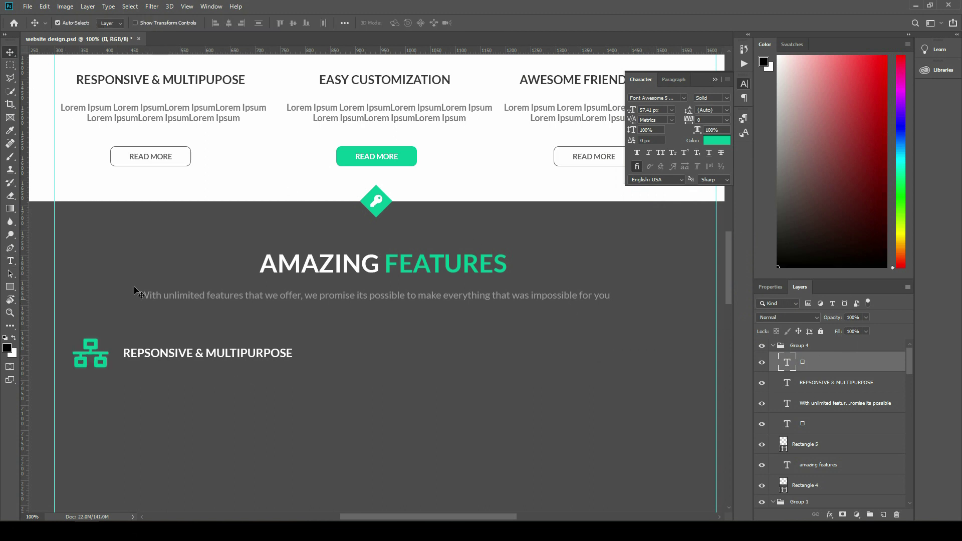
Add a new text layer below the heading and paste the copied Lorem Ipsum paragraph
left_click(11, 261)
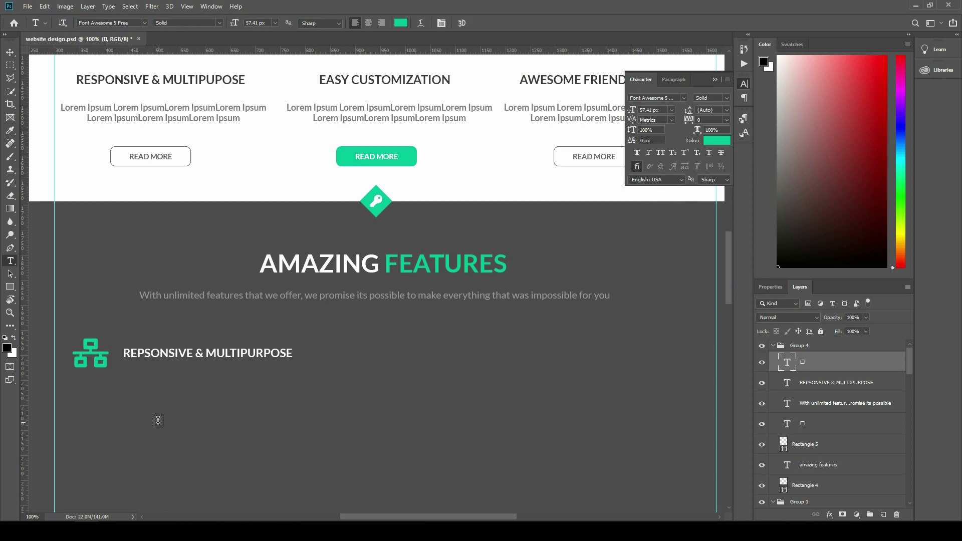
left_click(129, 383)
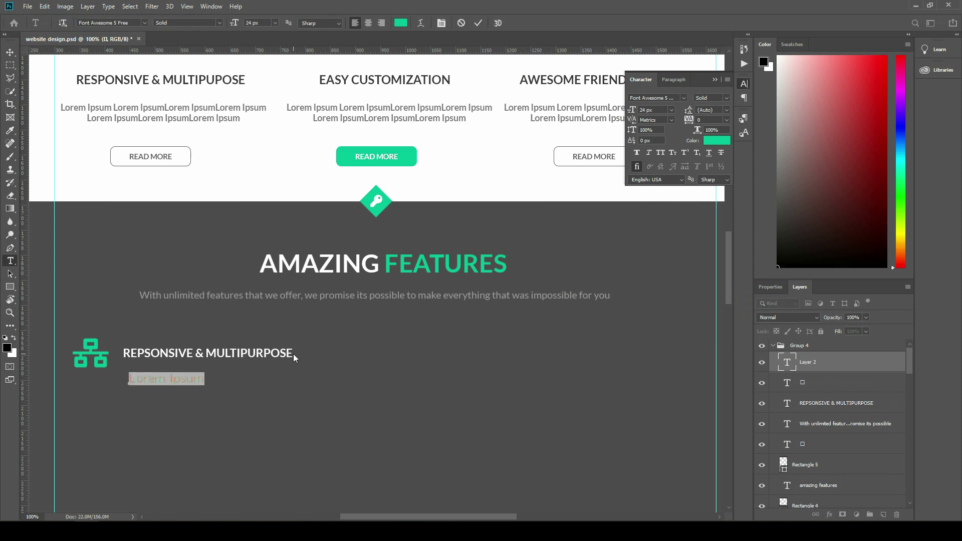
left_click(146, 114)
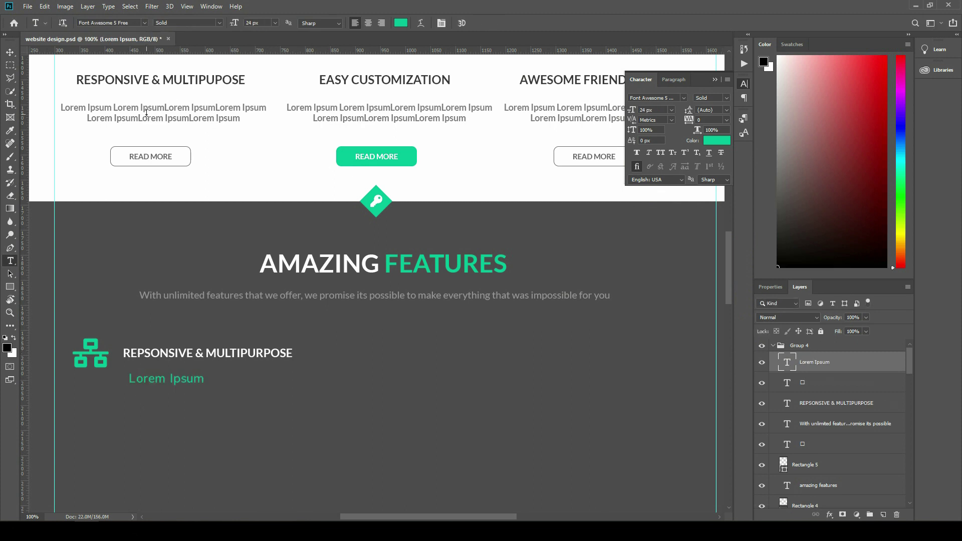
left_click(147, 114)
key("ctrl+a")
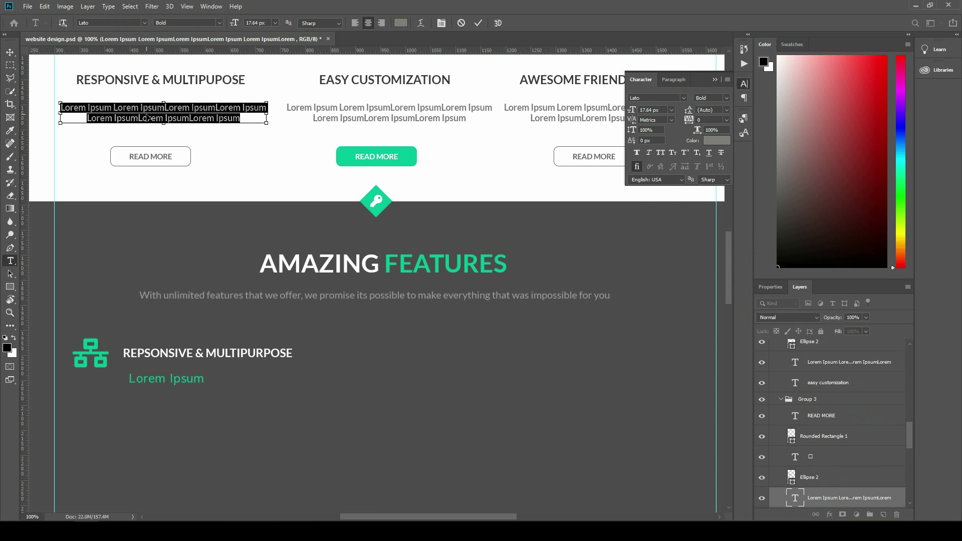
left_click(155, 381)
key("ctrl+a")
key("ctrl+v")
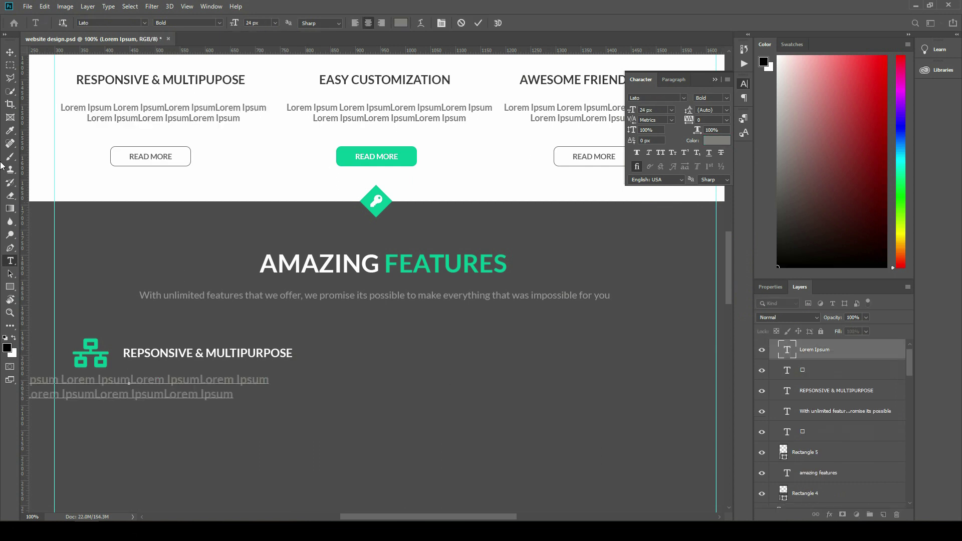
left_click(7, 57)
Left-align the two-line paragraph and position it under the heading
left_click_drag(171, 380, 305, 378)
double_click(304, 387)
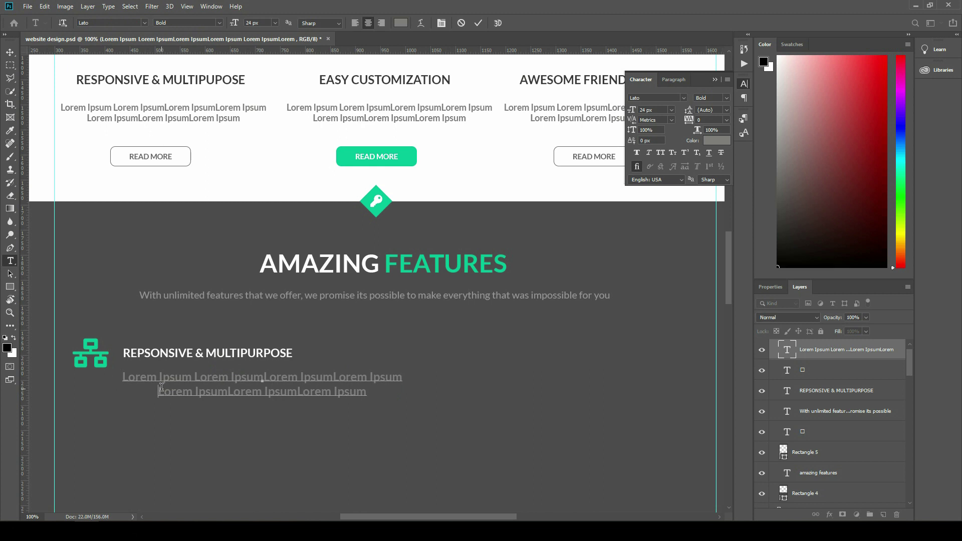
key("BackSpace")
key("Return")
key("ctrl+a")
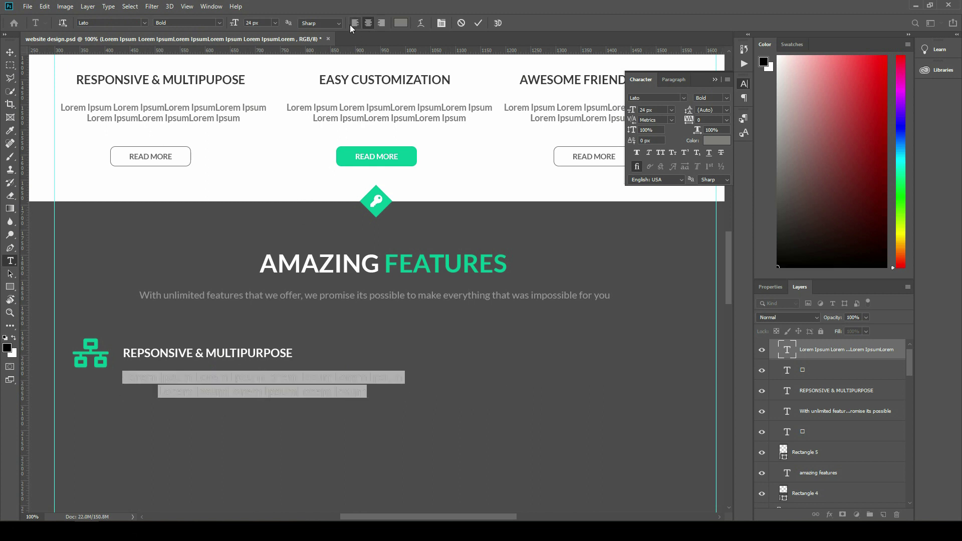
left_click(354, 23)
left_click(9, 51)
left_click_drag(324, 381, 182, 386)
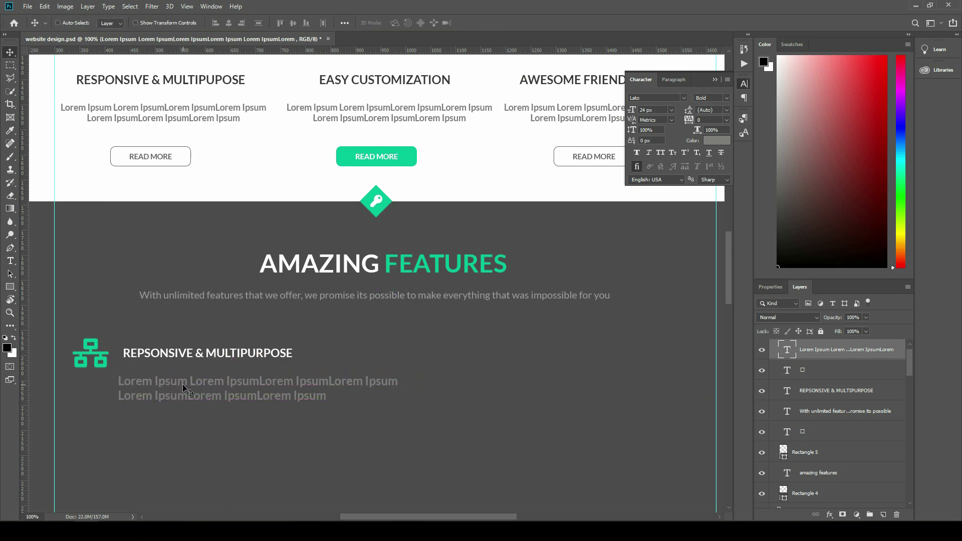
Scale the paragraph down to about 68% with Free Transform
key("ctrl+t")
left_click_drag(398, 401, 286, 385)
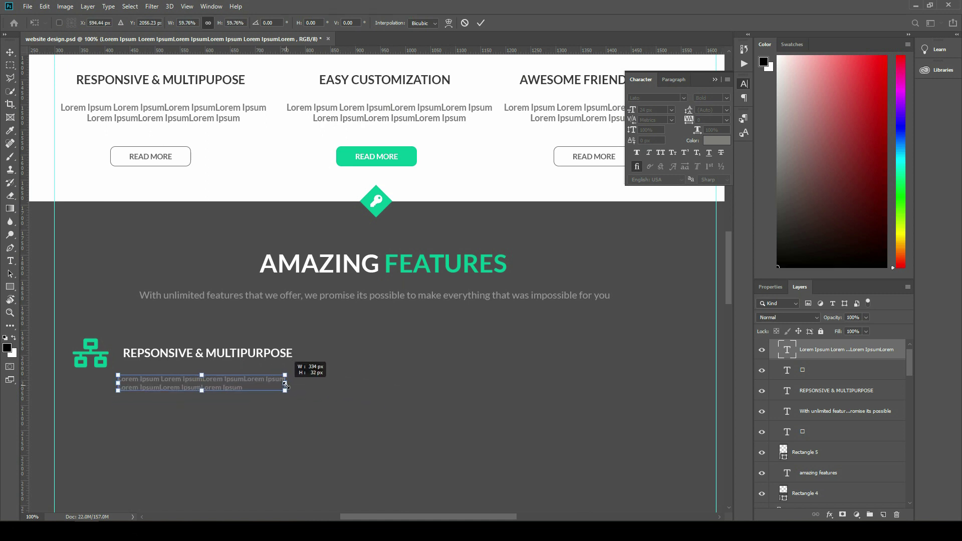
left_click_drag(286, 385, 307, 392)
left_click_drag(229, 388, 234, 390)
scroll(845, 393, "up", 1)
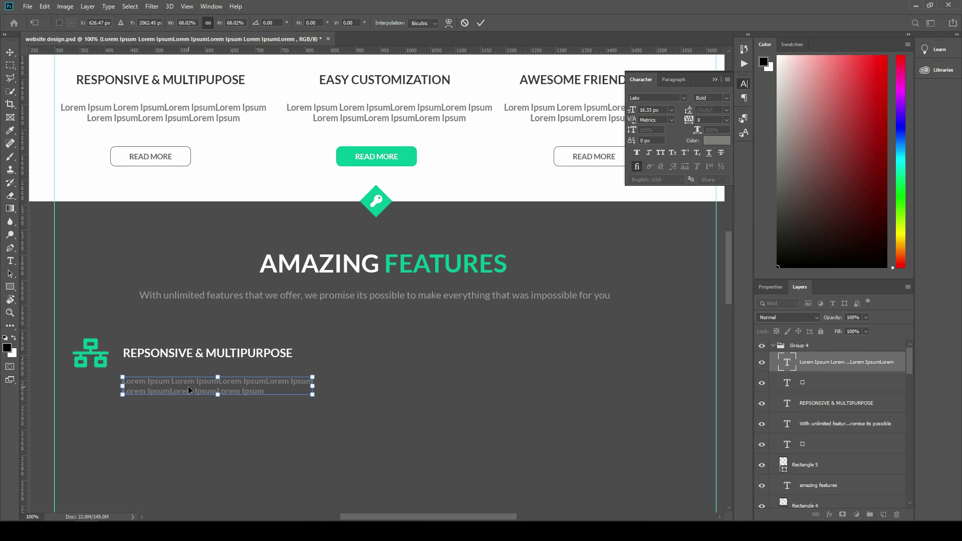
Group the icon, heading and paragraph layers into Group 5
left_click(823, 384)
left_click(828, 404, "shift")
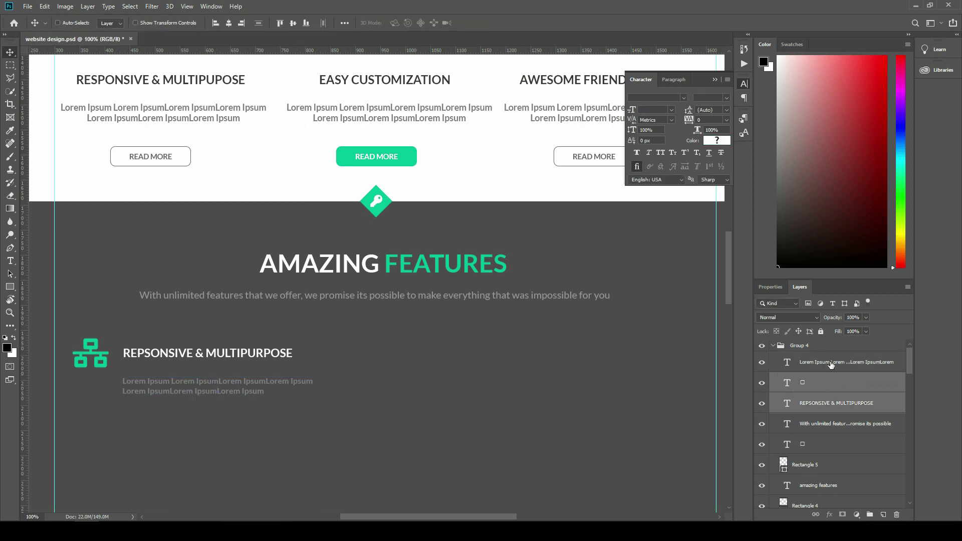
left_click(831, 364, "shift")
key("ctrl+g")
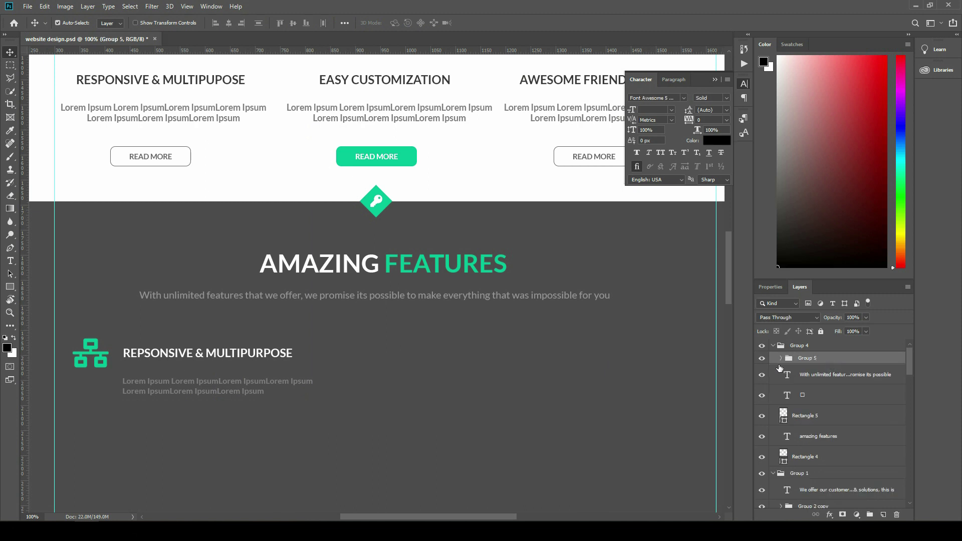
left_click(762, 359)
left_click(762, 359)
Move the heading and paragraph up about 20 px beside the icon
scroll(342, 357, "down", 2)
scroll(342, 357, "down", 1)
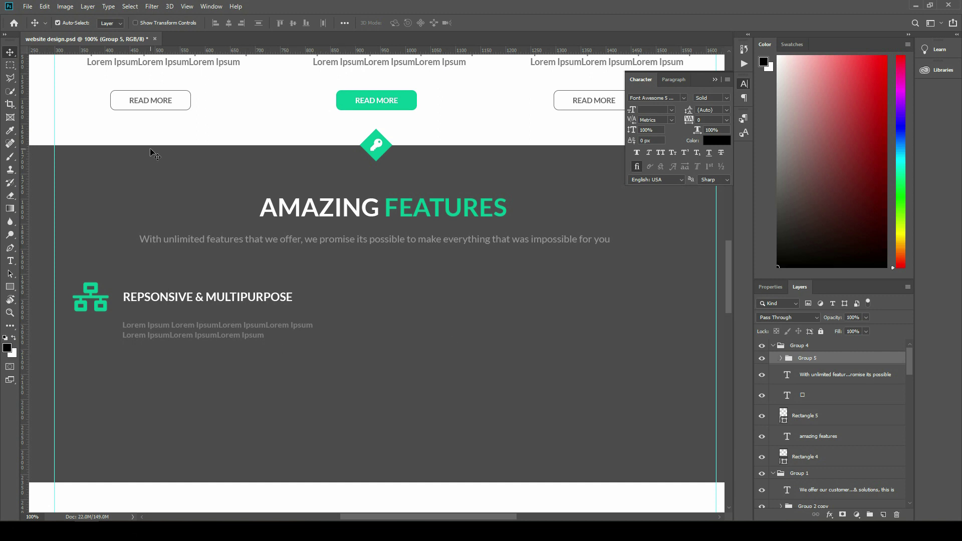
left_click(190, 299)
left_click_drag(191, 300, 191, 290)
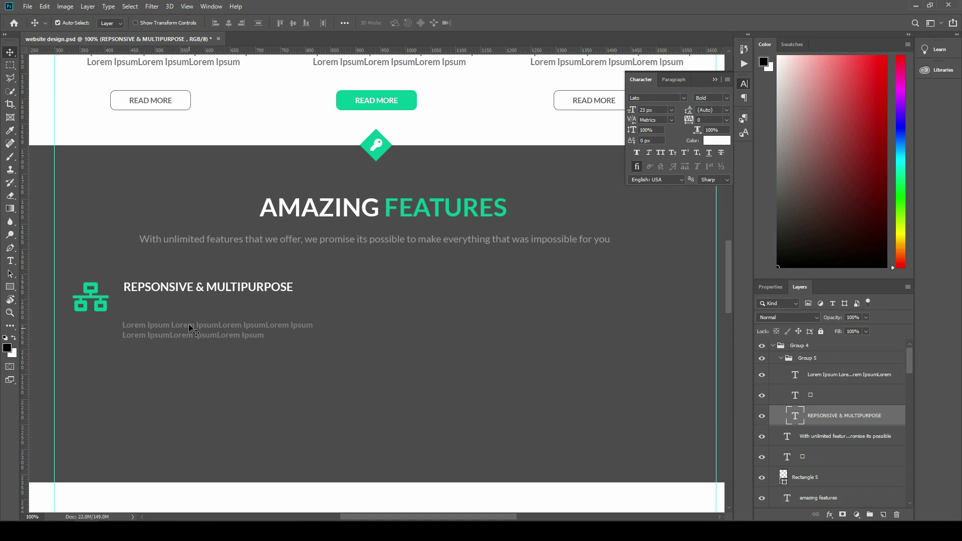
left_click_drag(189, 327, 191, 318)
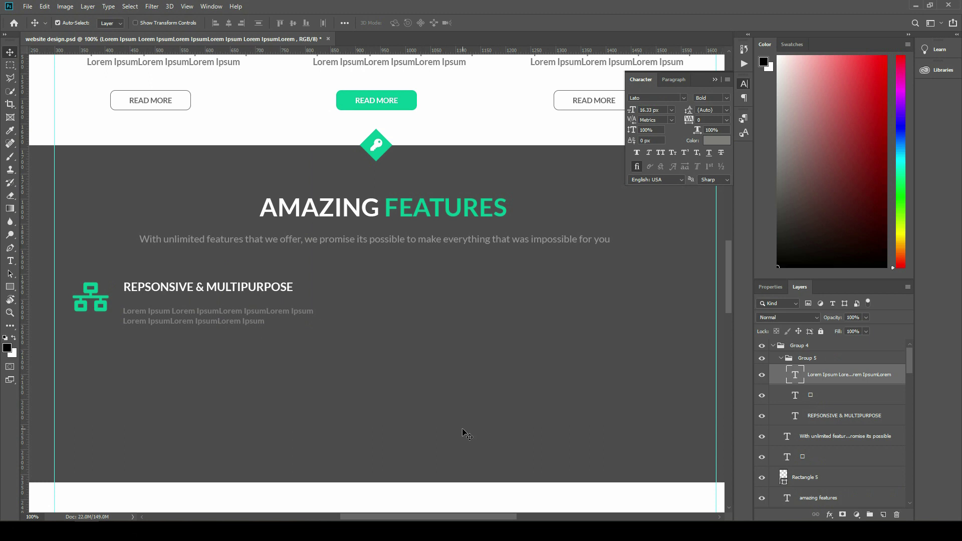
Duplicate Group 5 twice and stack the copies evenly below the first feature block
left_click(781, 359)
left_click(815, 358)
key("ctrl+j")
key("ctrl+j")
left_click(821, 371)
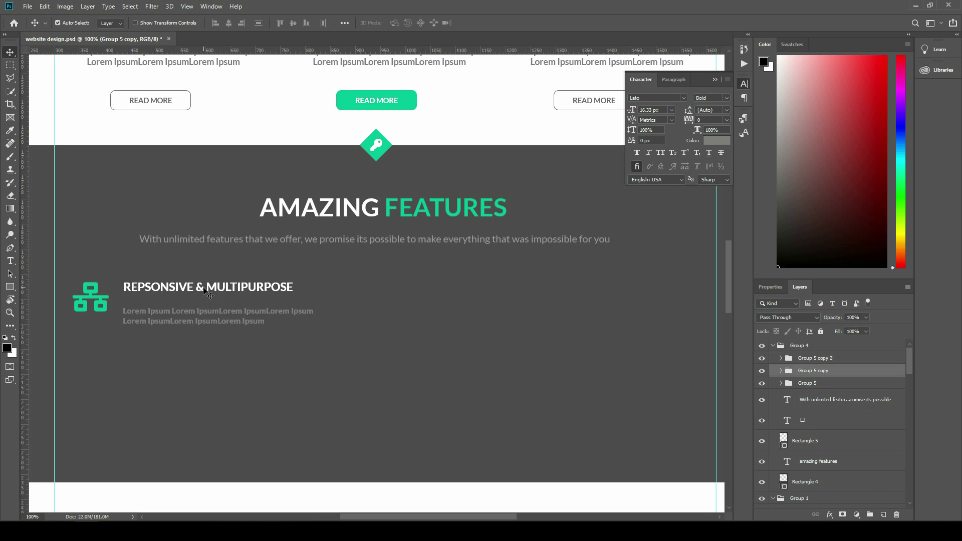
left_click(58, 23)
left_click_drag(203, 290, 194, 366)
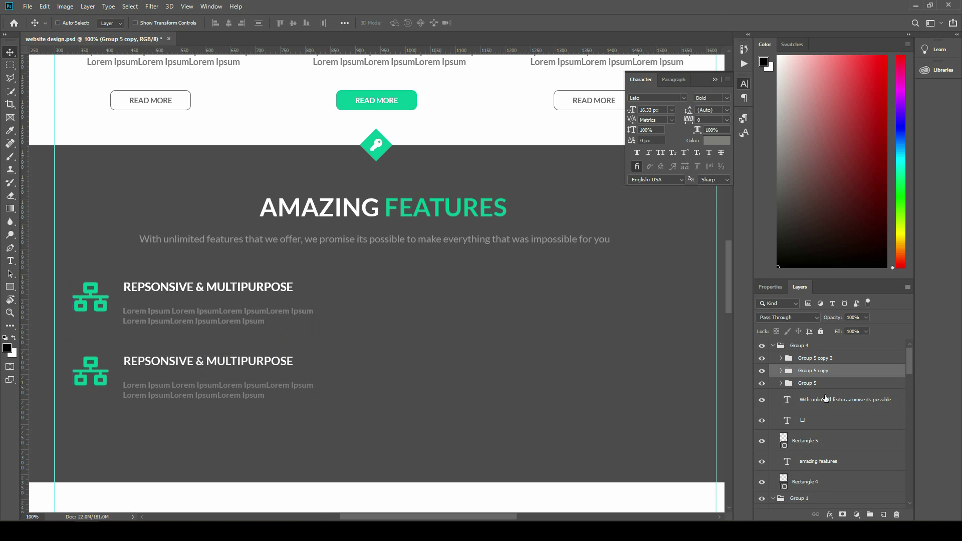
left_click(820, 360)
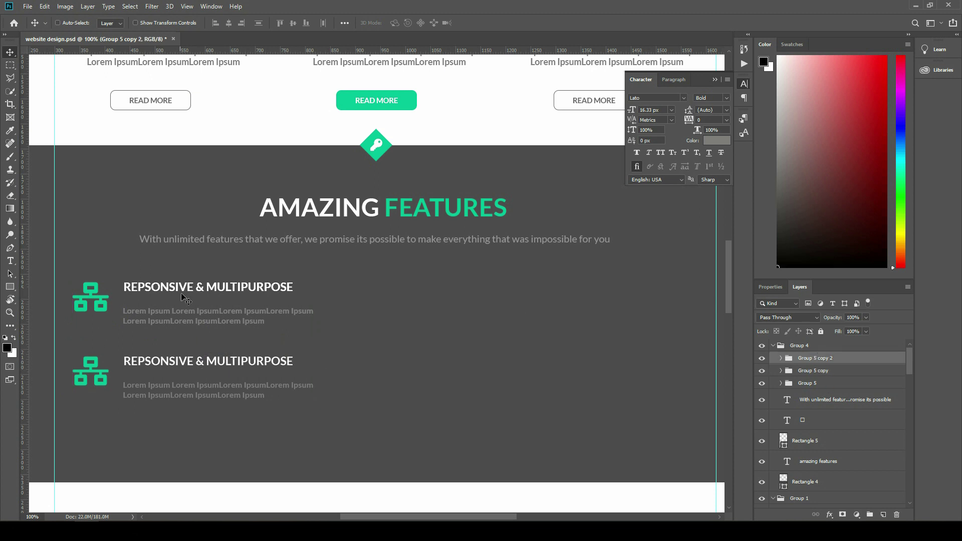
left_click_drag(191, 290, 185, 428)
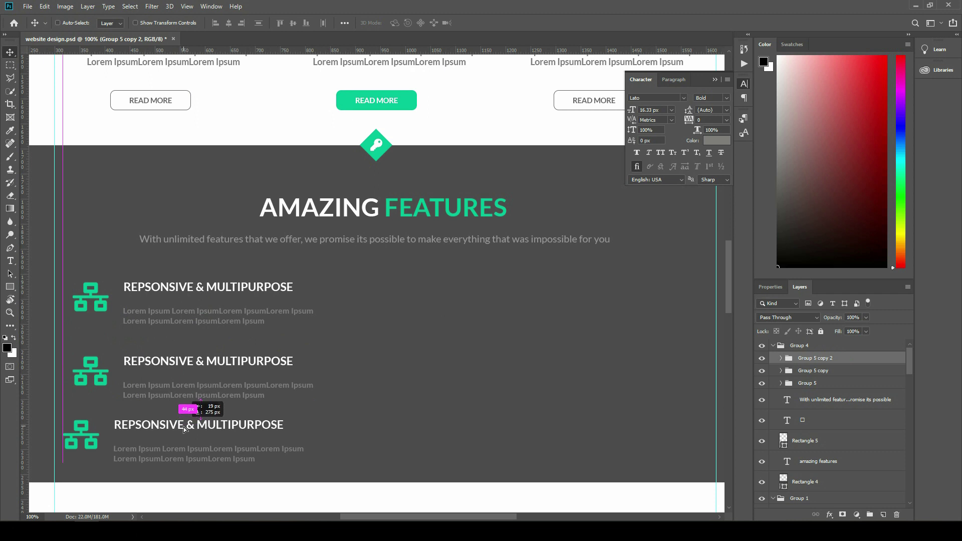
left_click_drag(184, 429, 185, 430)
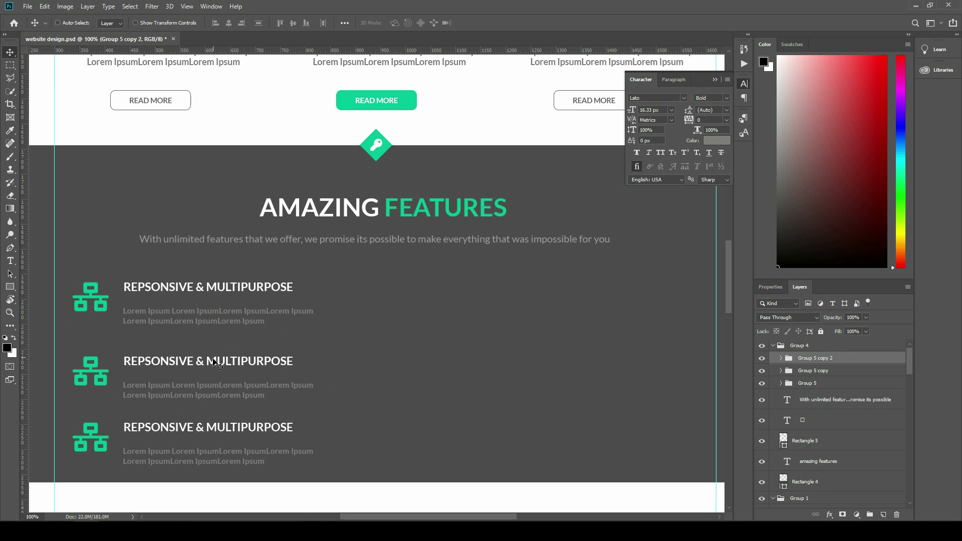
left_click(58, 22)
left_click(174, 362)
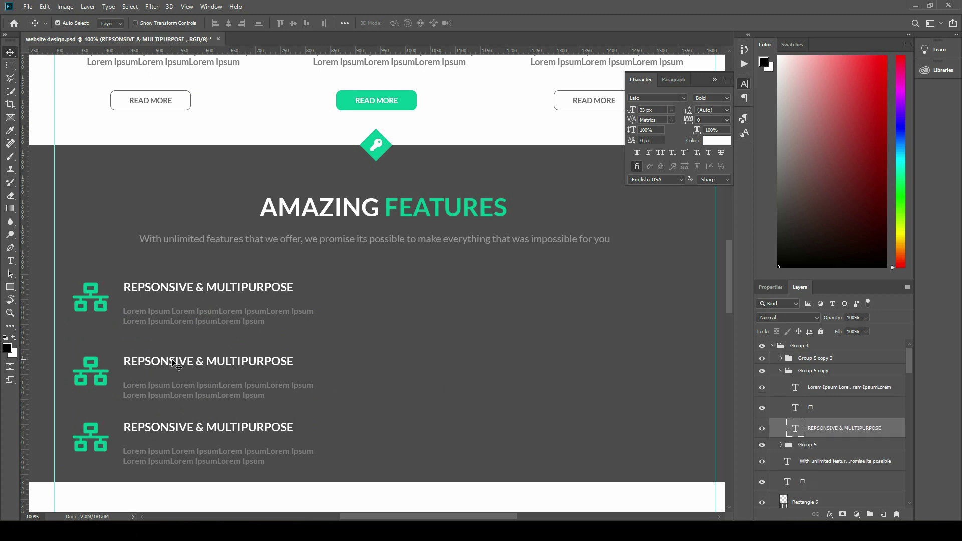
Retitle the second feature heading 'EASY CUSTOMIZATION'
double_click(174, 362)
double_click(158, 361)
left_click_drag(207, 365, 298, 365)
type("EASY CUSTOMIZATION")
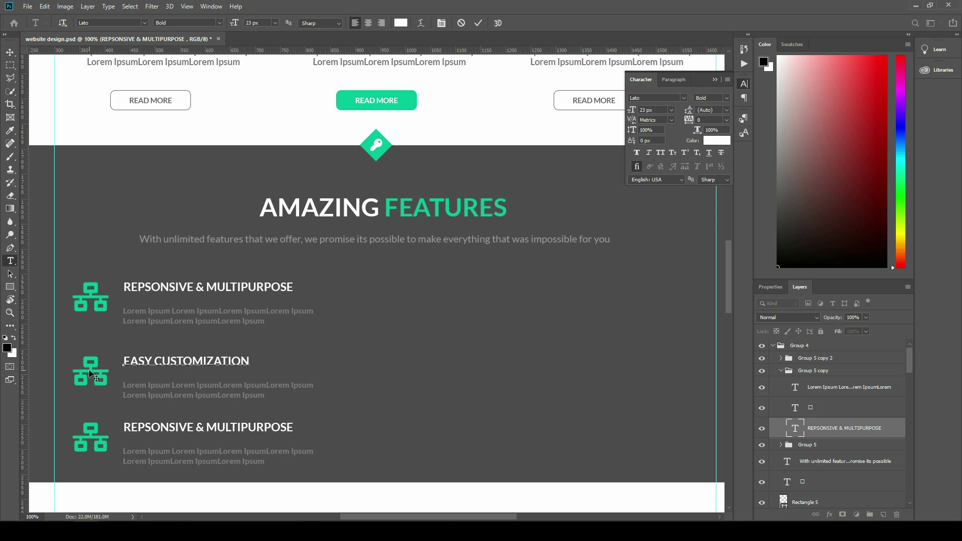
scroll(370, 348, "up", 1)
scroll(371, 347, "up", 2)
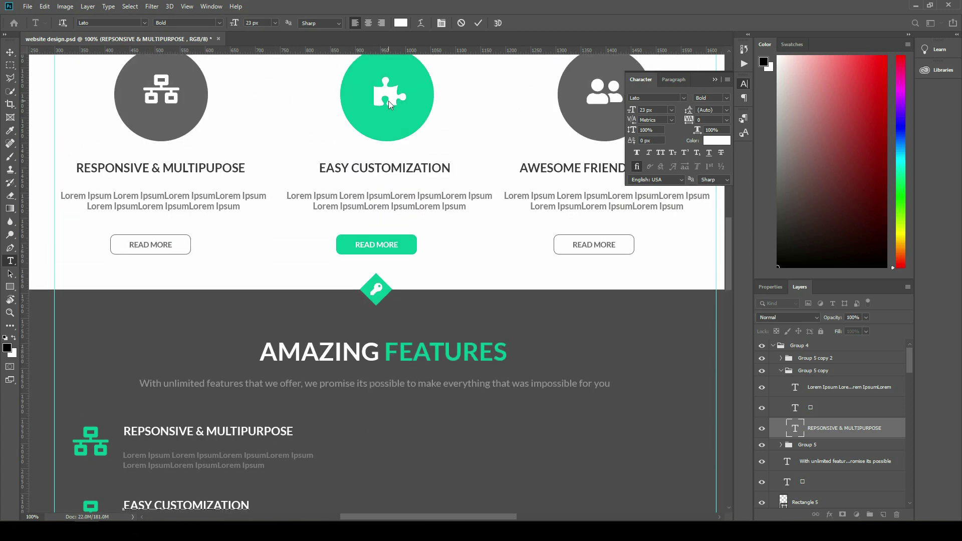
scroll(344, 362, "down", 2)
type("T")
key("BackSpace")
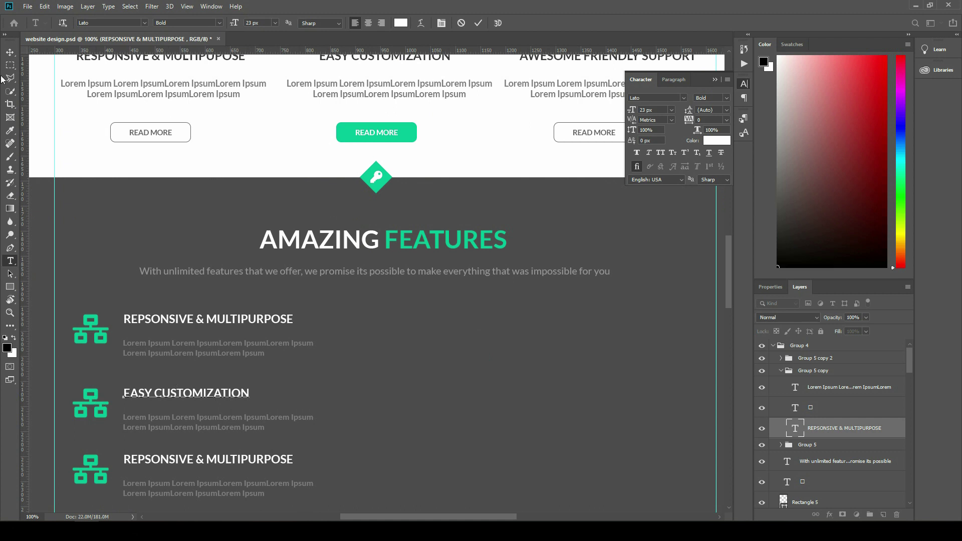
left_click(9, 53)
Select the second feature's icon glyph and bring up the Font Awesome cheatsheet search
left_click(98, 401)
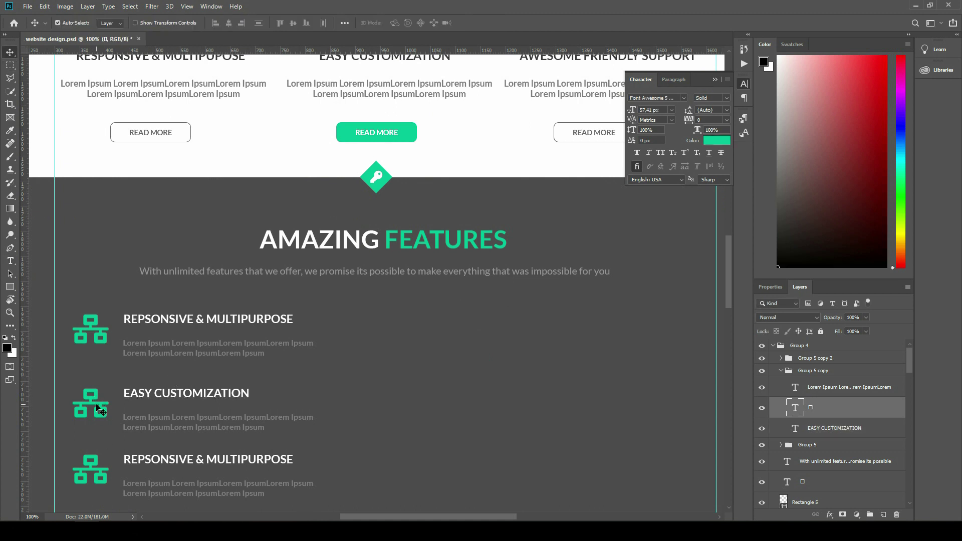
key("t")
left_click(81, 400)
key("alt+Tab")
key("ctrl+f")
Find 'puzzle' on the cheatsheet, copy the puzzle-piece glyph, and paste it over the second icon
type("pUZZLE")
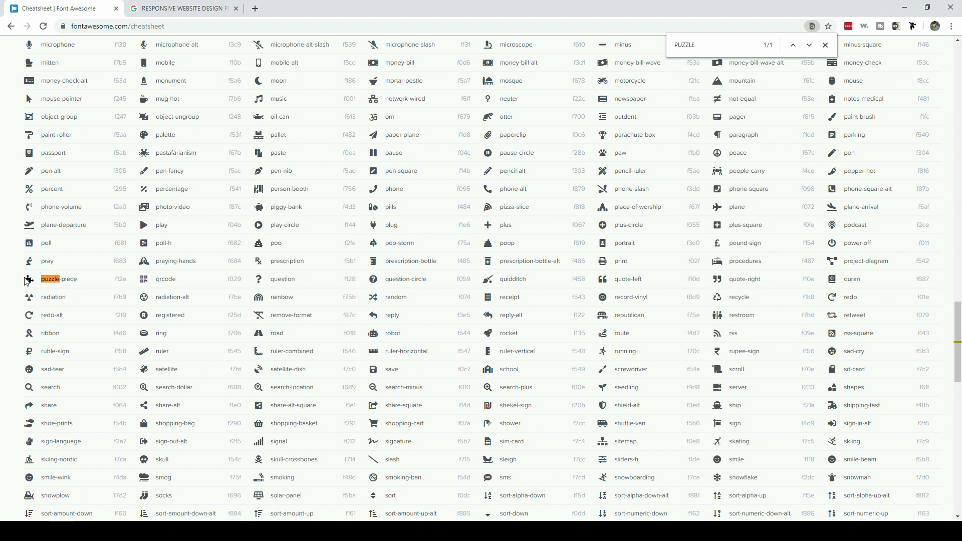
right_click(30, 279)
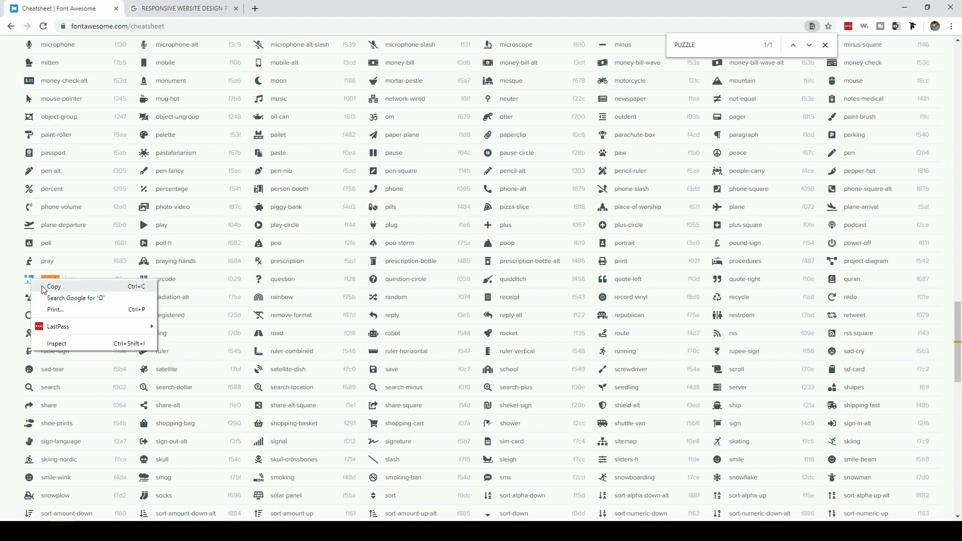
left_click(50, 286)
key("alt+Tab")
key("ctrl+v")
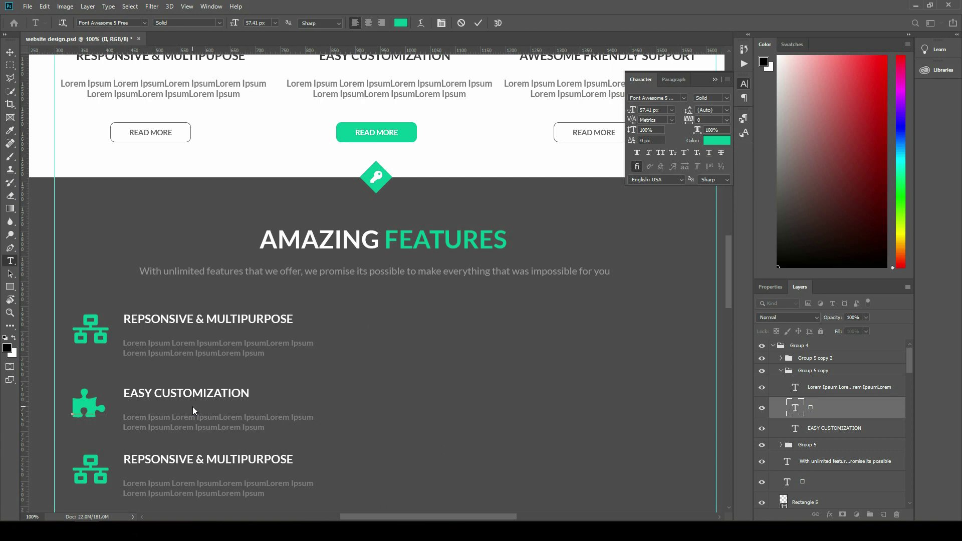
Retitle the third feature heading 'UNLIMITED FEATURES'
scroll(153, 382, "down", 2)
scroll(156, 384, "down", 3)
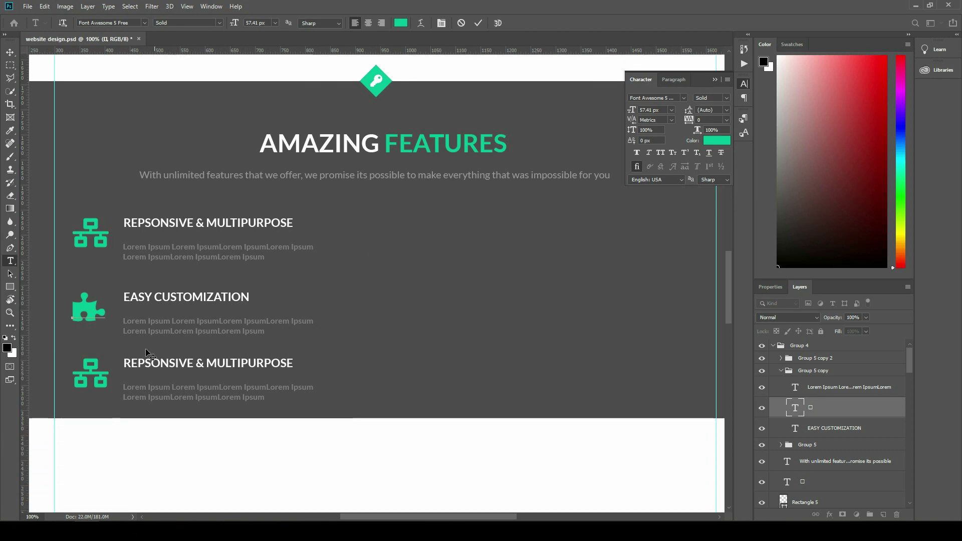
left_click(10, 52)
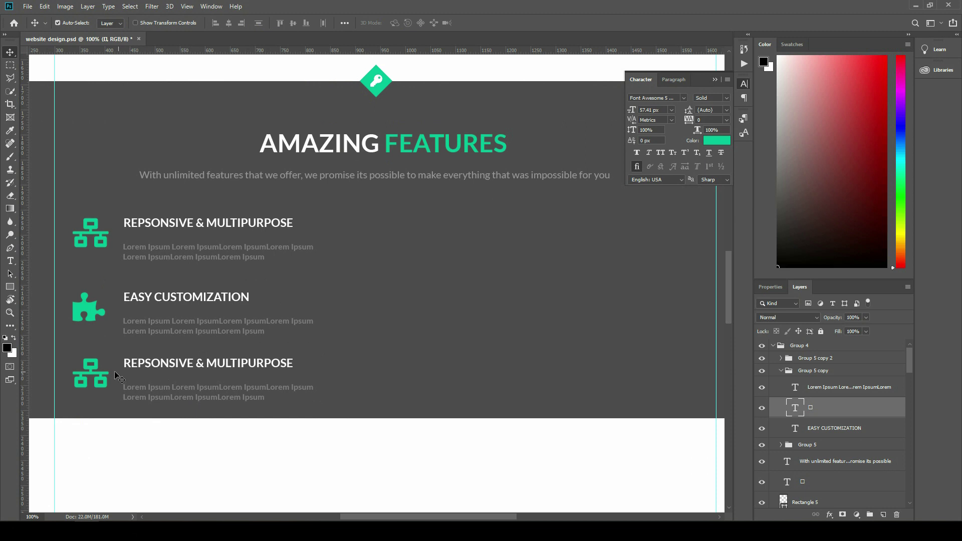
left_click(199, 368)
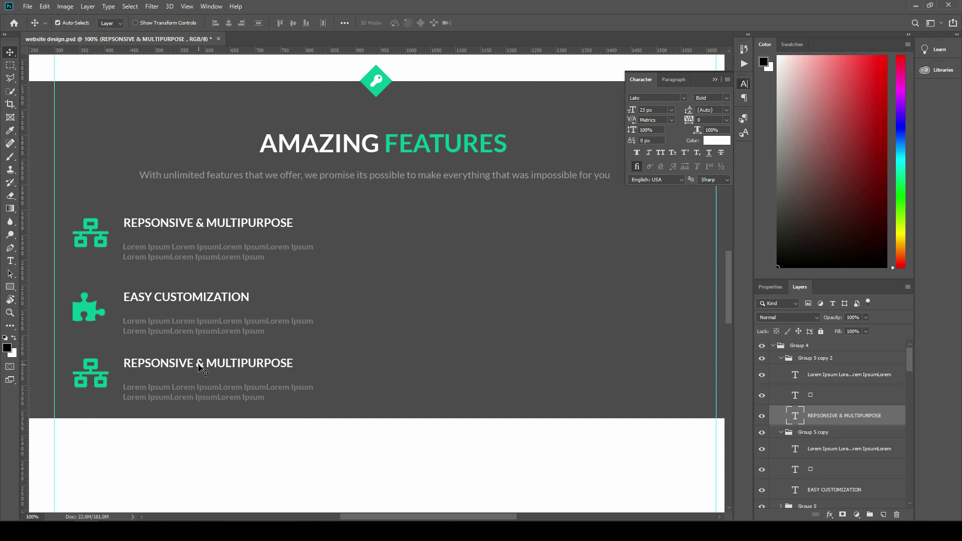
key("t")
left_click(199, 364)
key("ctrl+a")
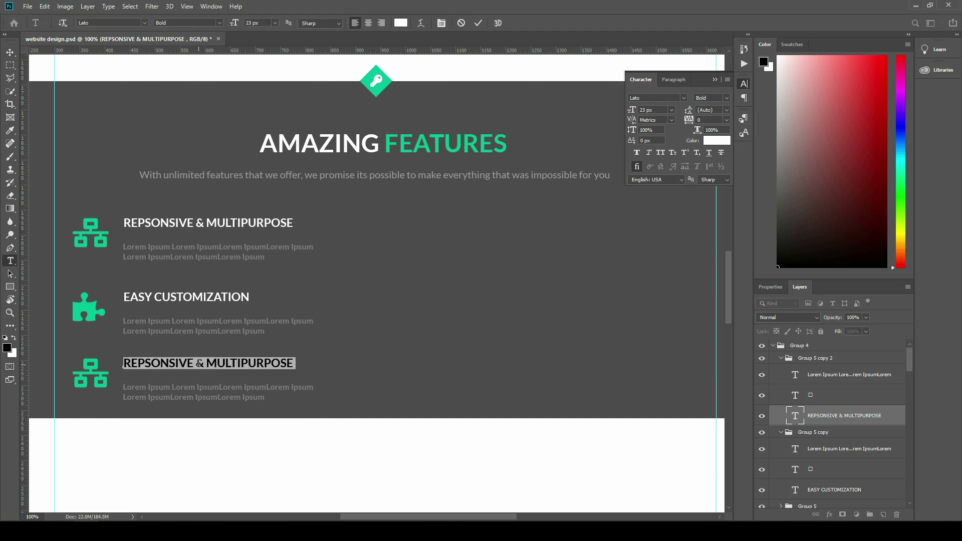
type("UNLIMITED FEATURES")
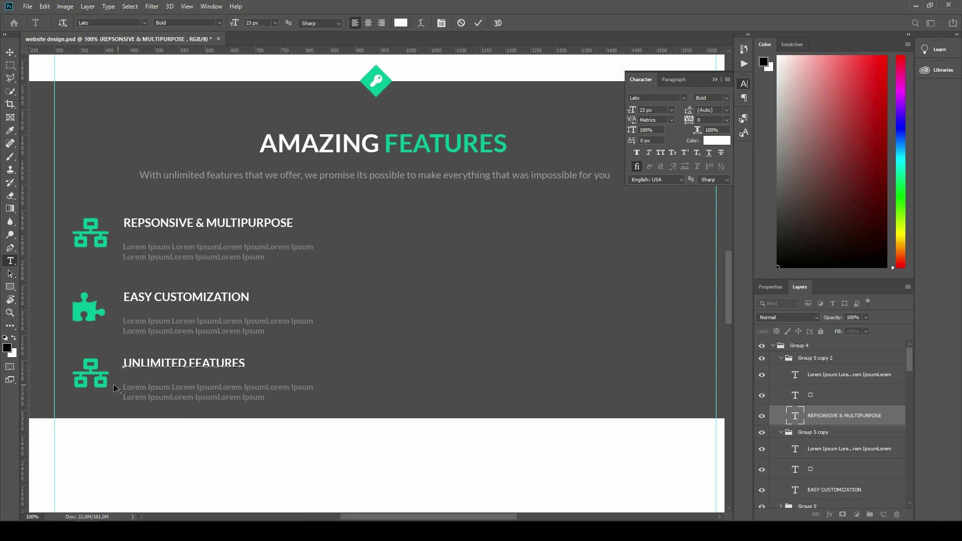
left_click(10, 52)
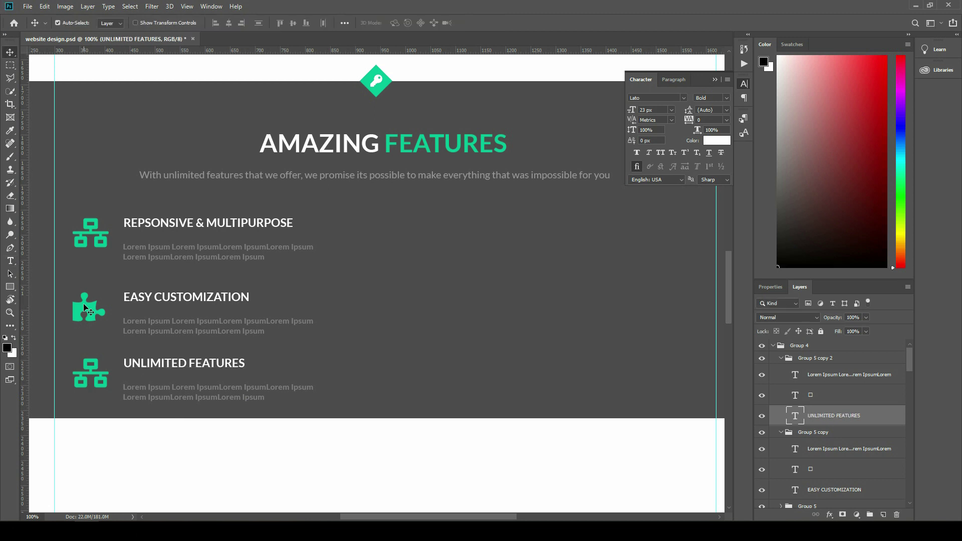
Select the third row's icon glyph and go to the Font Awesome cheatsheet
left_click(93, 381)
key("t")
left_click_drag(110, 373, 73, 367)
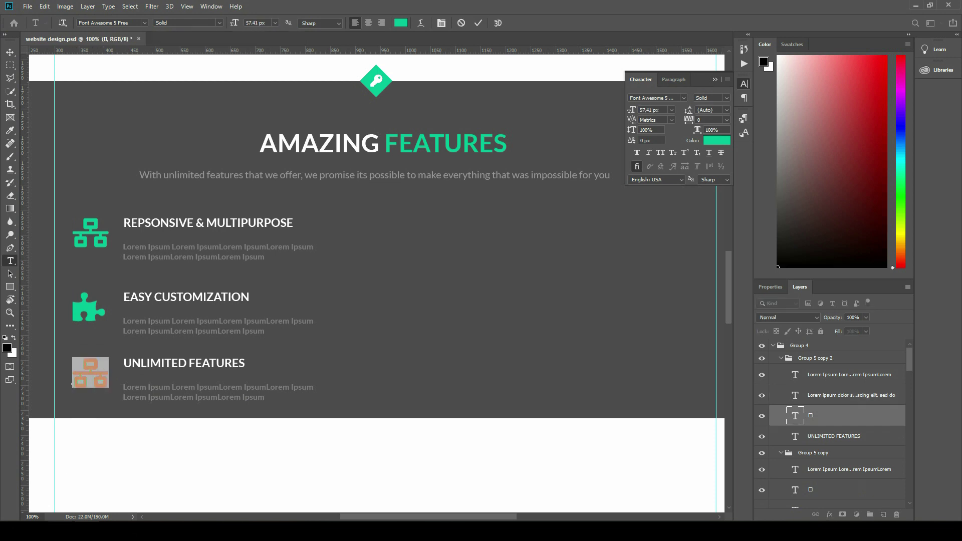
key("alt+Tab")
Search 'STAR' on the cheatsheet, copy the star glyph, and paste it over the third icon
key("ctrl+f")
type("STAR")
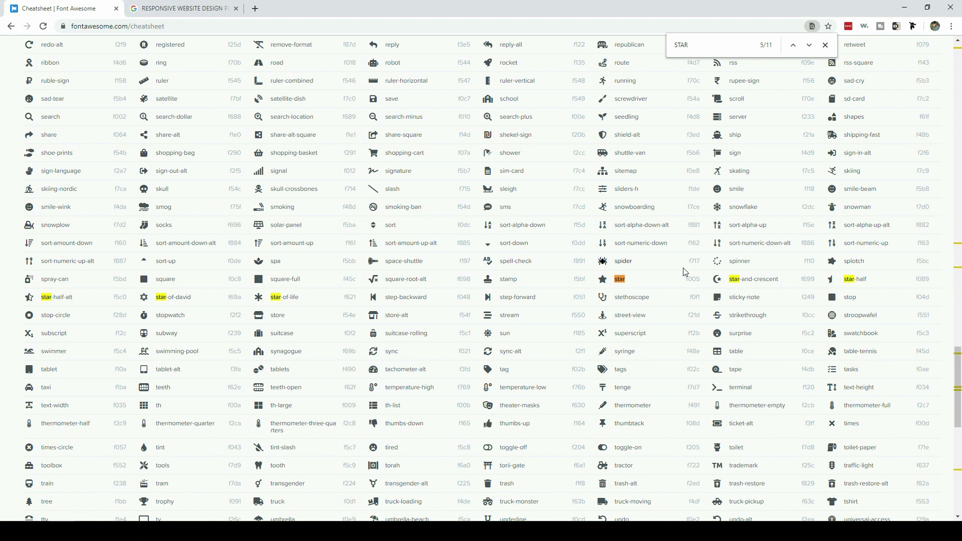
double_click(601, 279)
right_click(601, 279)
left_click(626, 330)
key("alt+Tab")
key("ctrl")
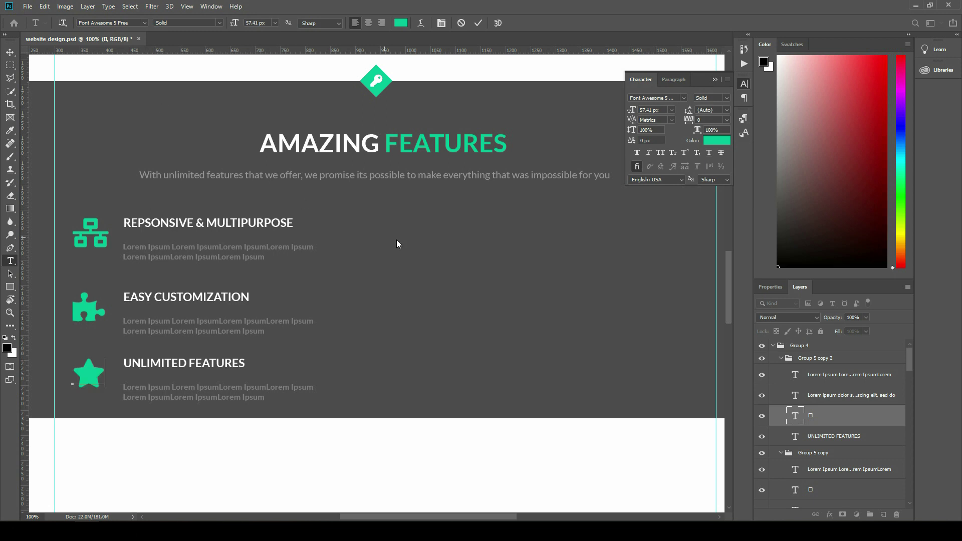
Commit the star icon edit and zoom out to see the whole Amazing Features section
left_click(10, 52)
left_click(474, 303, "ctrl")
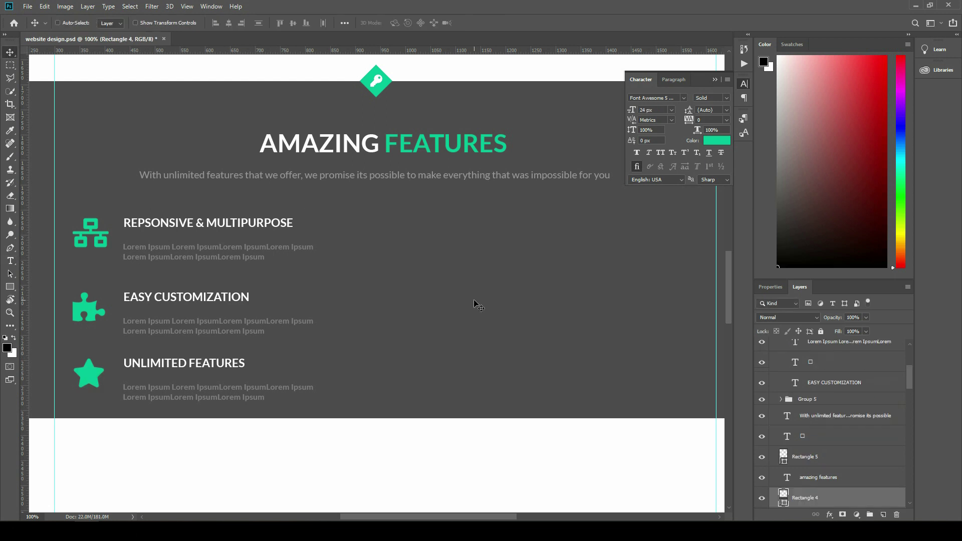
key("ctrl+minus")
key("ctrl+minus")
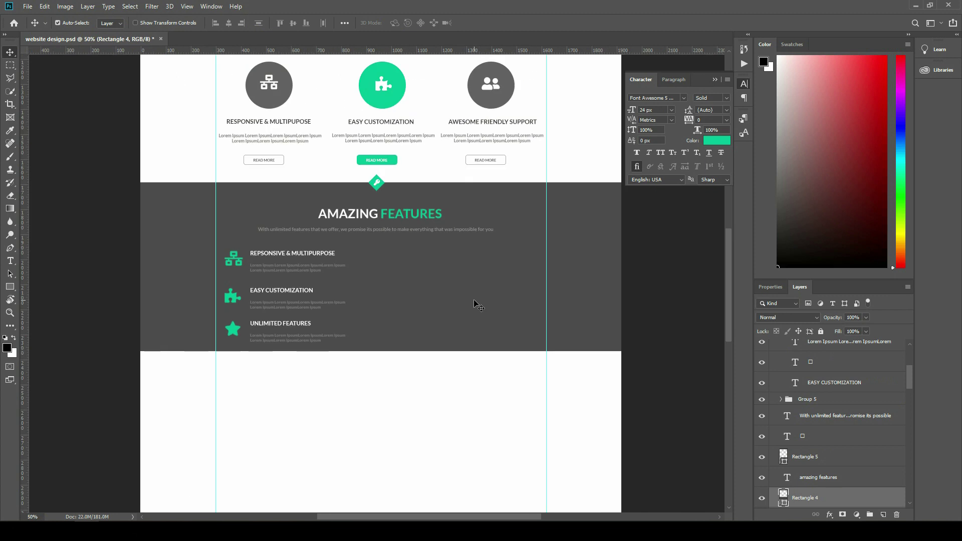
scroll(854, 389, "up", 3)
scroll(854, 389, "up", 2)
Select the three feature row groups and scale them down to about 91%
left_click(779, 359)
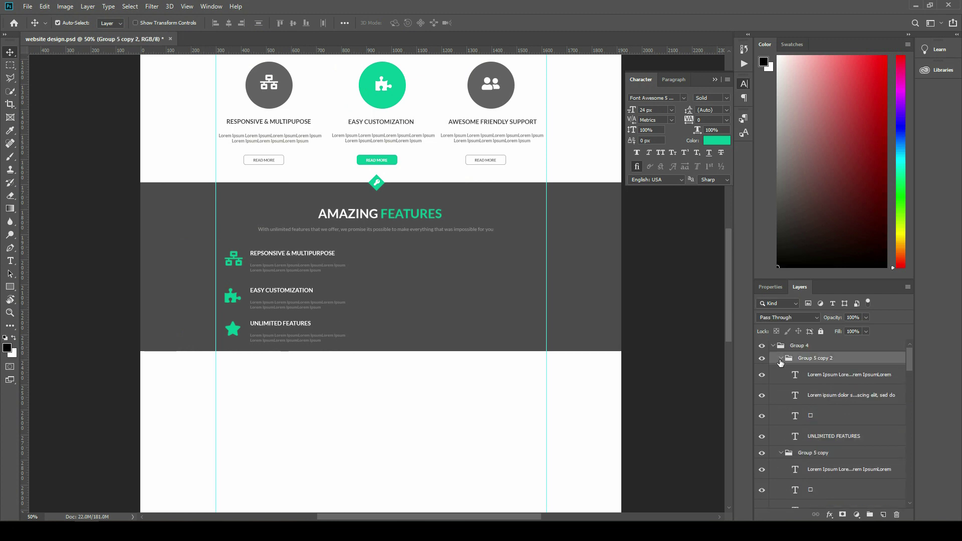
left_click(781, 370)
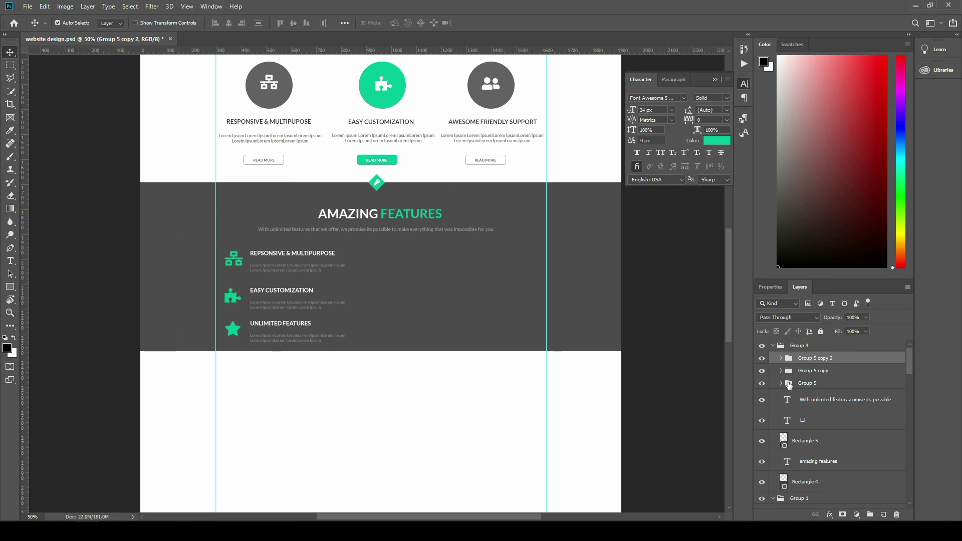
left_click(788, 385, "shift")
key("ctrl+t")
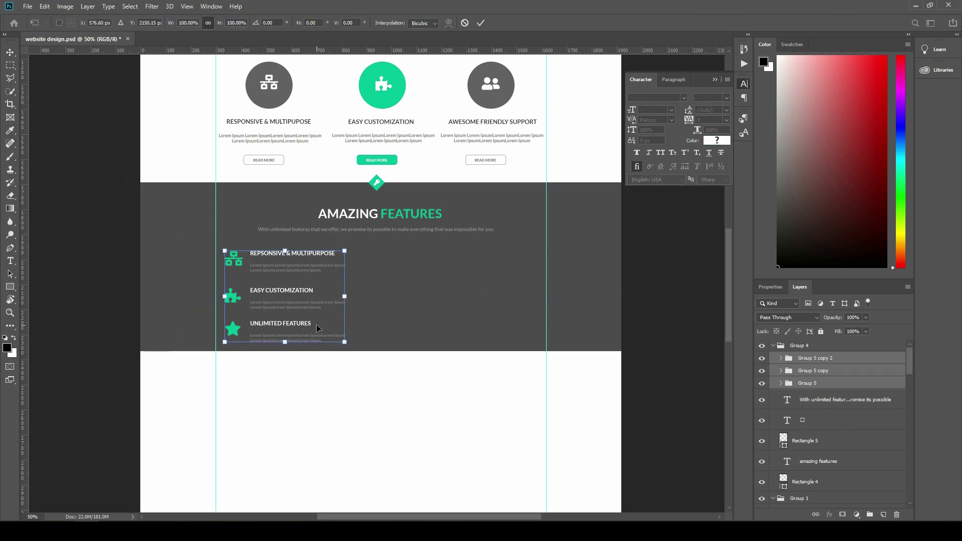
left_click_drag(345, 342, 333, 335)
left_click_drag(279, 290, 280, 292)
key("Return")
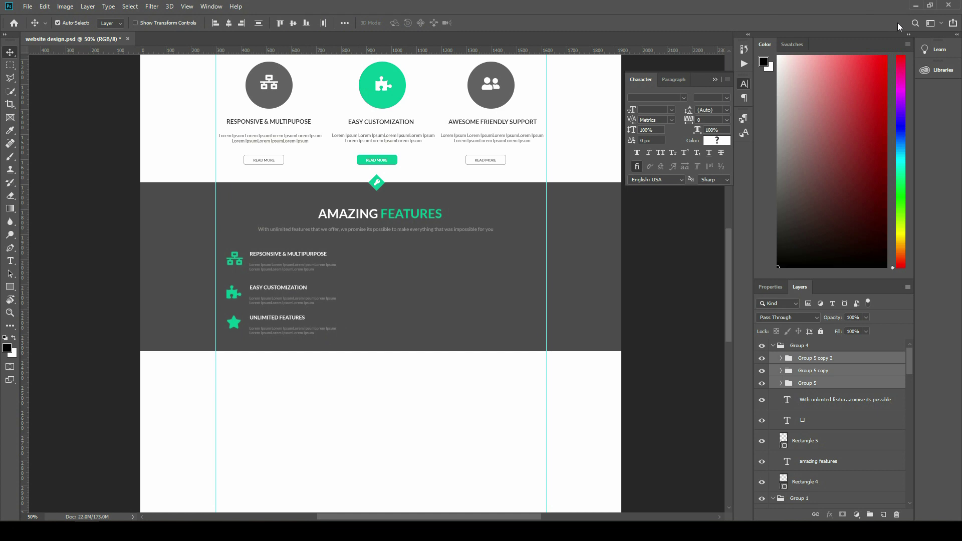
Drag the Download-Responsive-Web-Design device PNG from the desktop into the Photoshop document
left_click(913, 7)
left_click(911, 8)
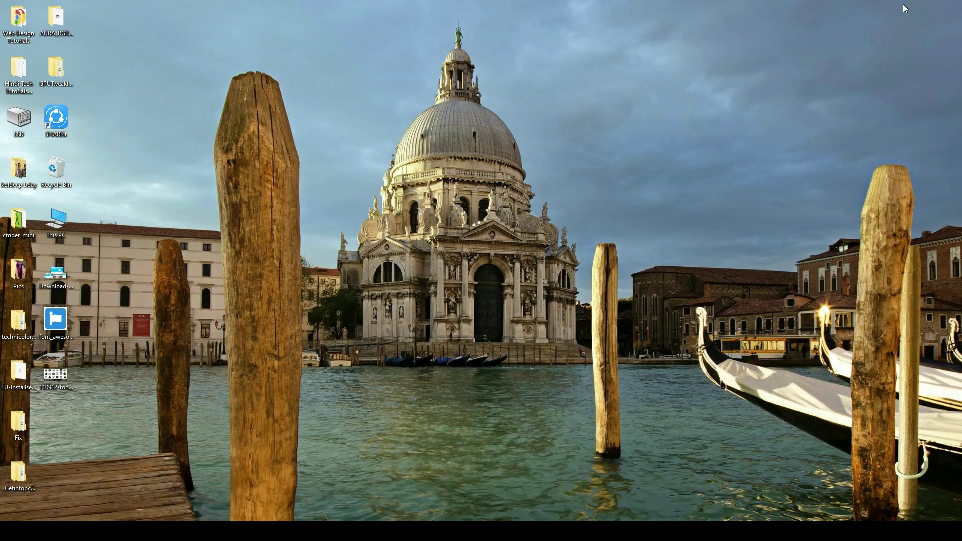
left_click(55, 275)
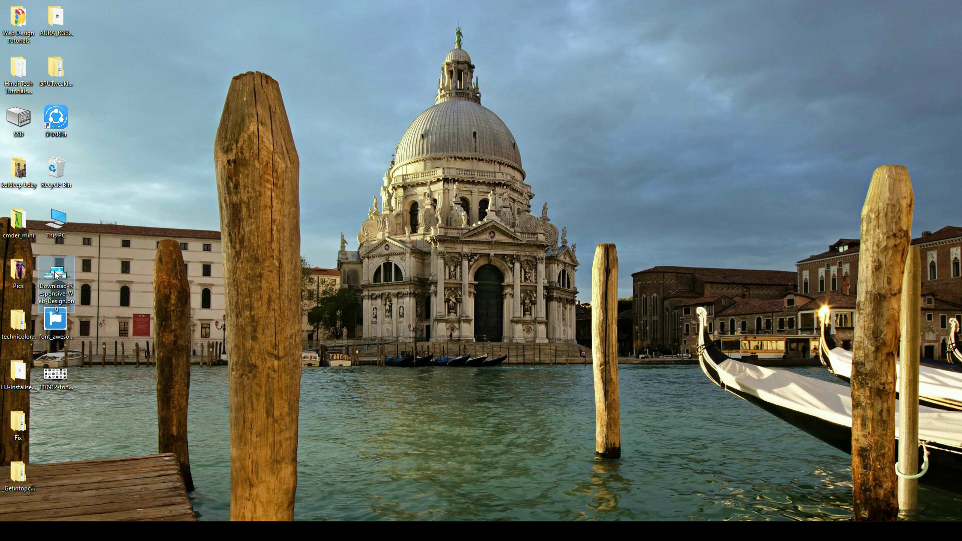
mouse_move(55, 275)
left_mouse_down()
mouse_move(360, 331)
mouse_move(398, 281)
mouse_move(468, 307)
left_mouse_up()
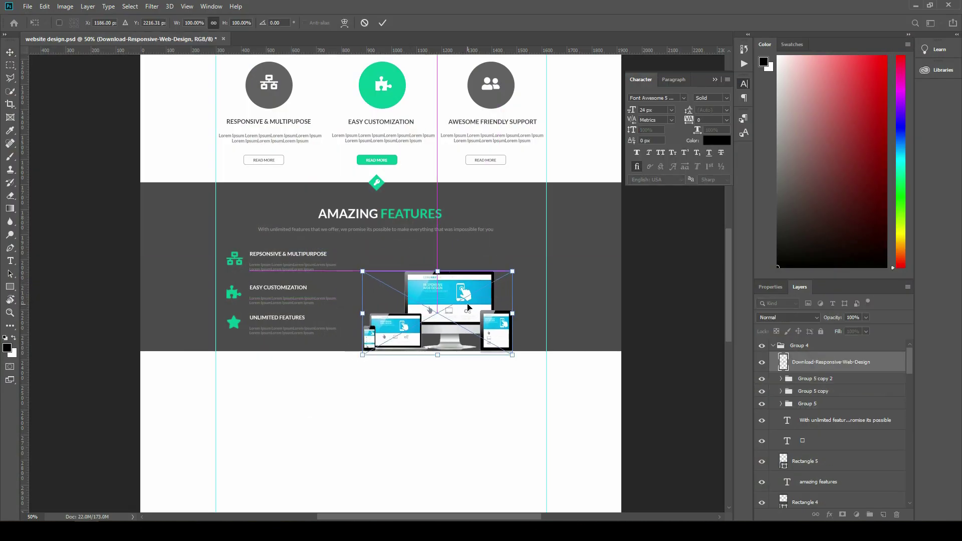
Enlarge the device image to about 123.5%, place it right of the feature rows, and nudge it up
left_click_drag(514, 271, 549, 251)
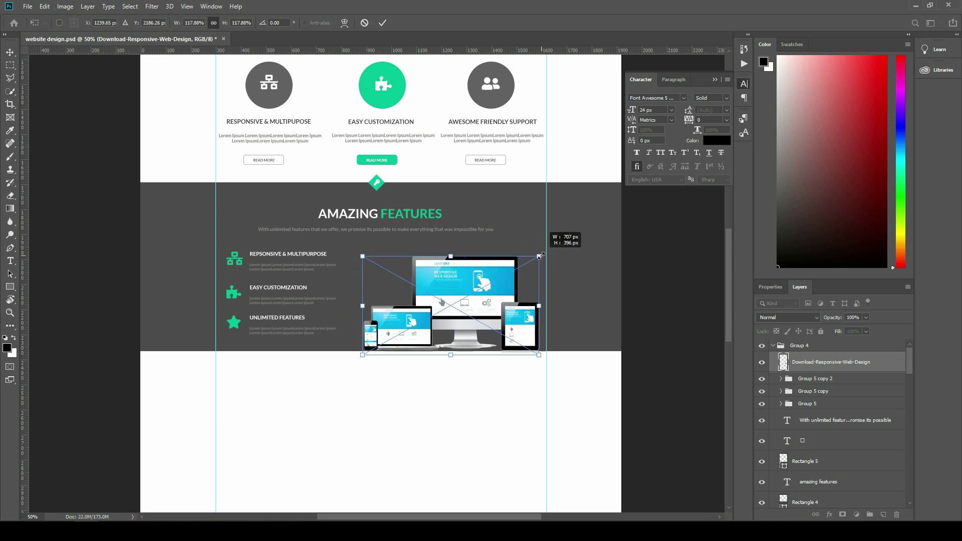
left_click_drag(517, 286, 487, 292)
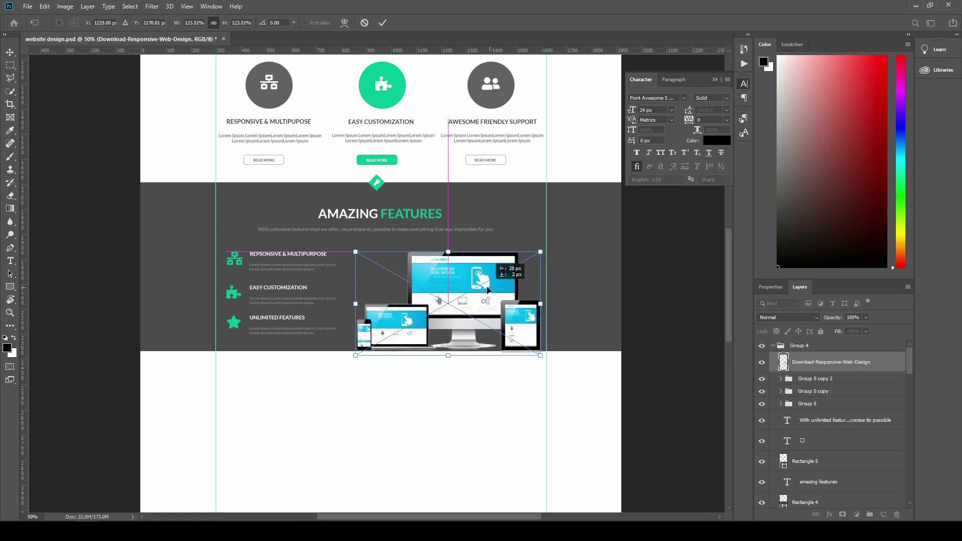
key("Return")
key("ctrl+plus")
key("ctrl+plus")
key("ctrl+minus")
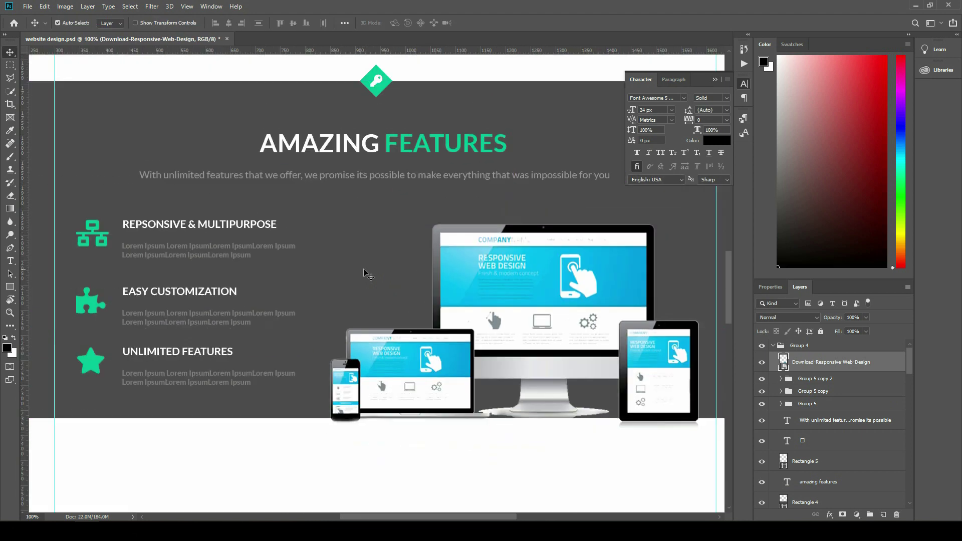
left_click_drag(553, 340, 553, 337)
key("ctrl+minus")
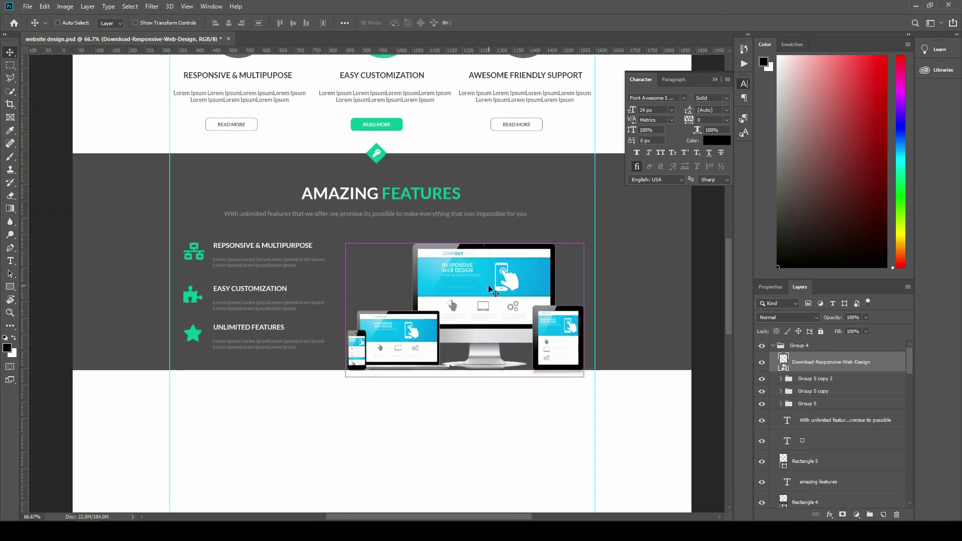
key("ctrl+minus")
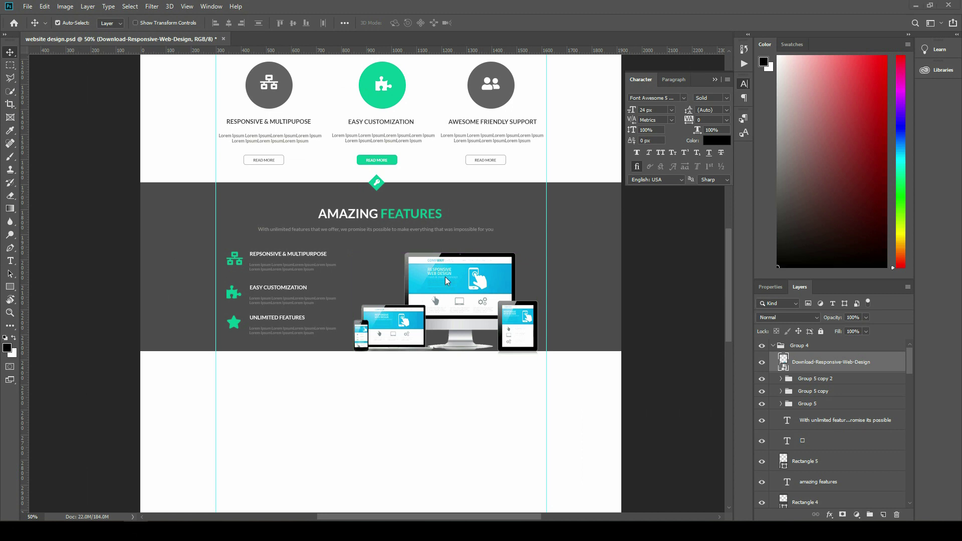
scroll(401, 289, "up", 2)
scroll(401, 289, "up", 2)
scroll(416, 295, "up", 2)
scroll(431, 303, "up", 1)
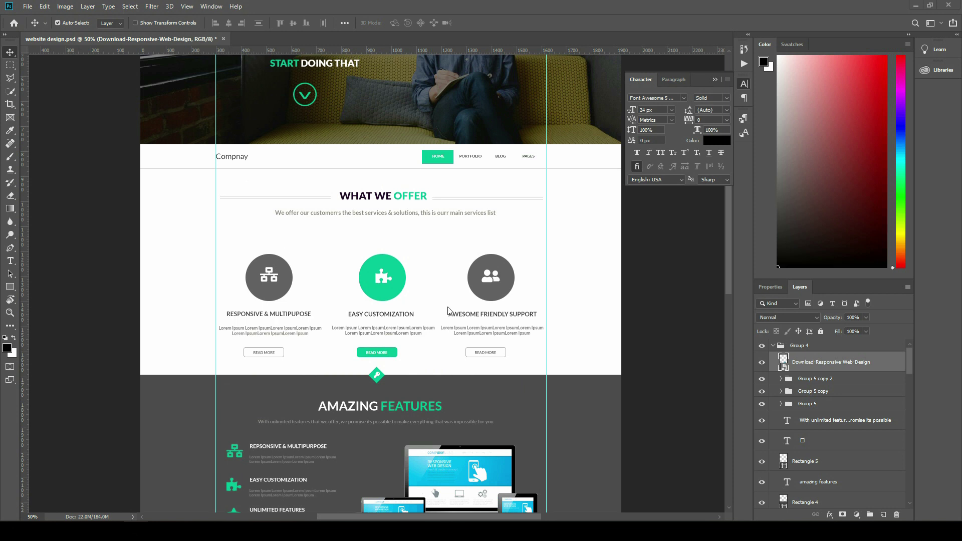
scroll(446, 300, "up", 1)
scroll(463, 292, "up", 1)
scroll(458, 245, "down", 1)
scroll(465, 254, "down", 2)
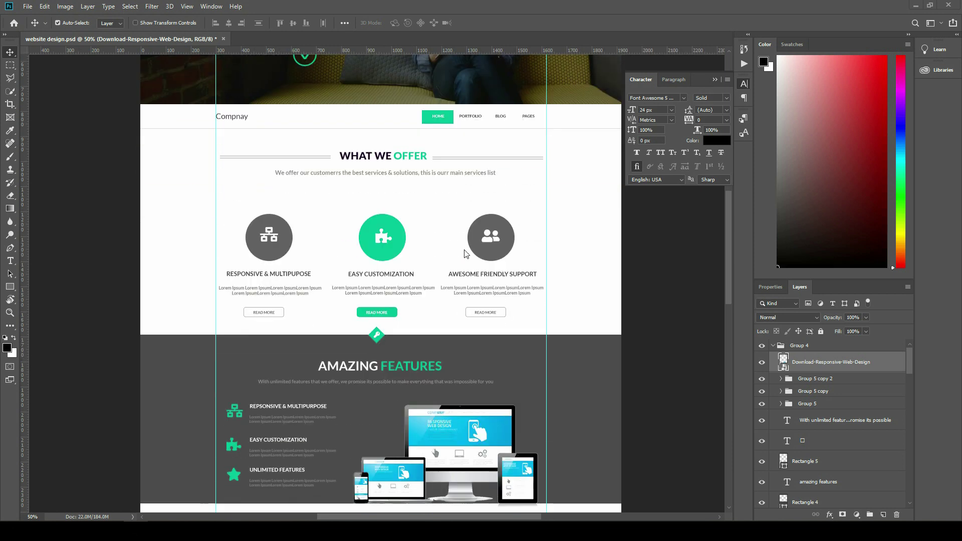
scroll(466, 254, "down", 2)
scroll(488, 265, "down", 1)
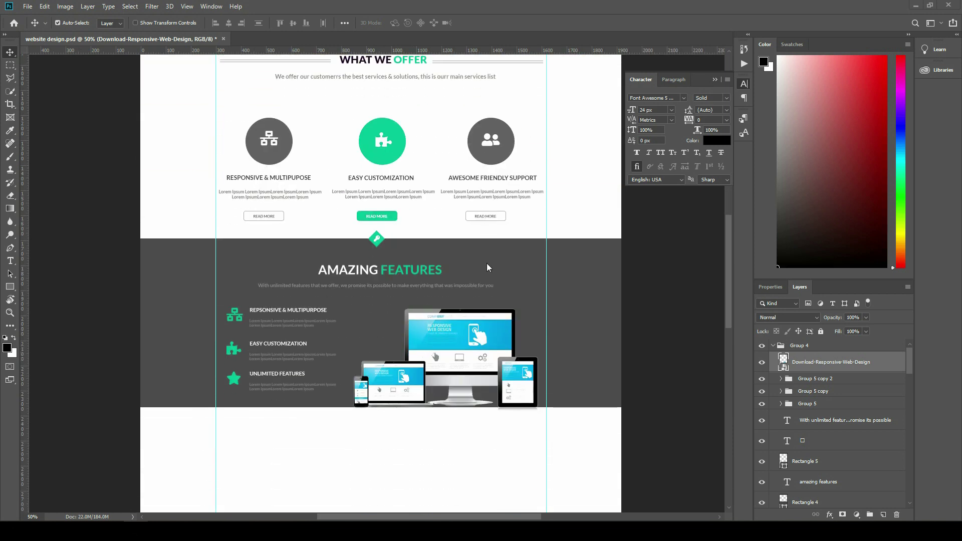